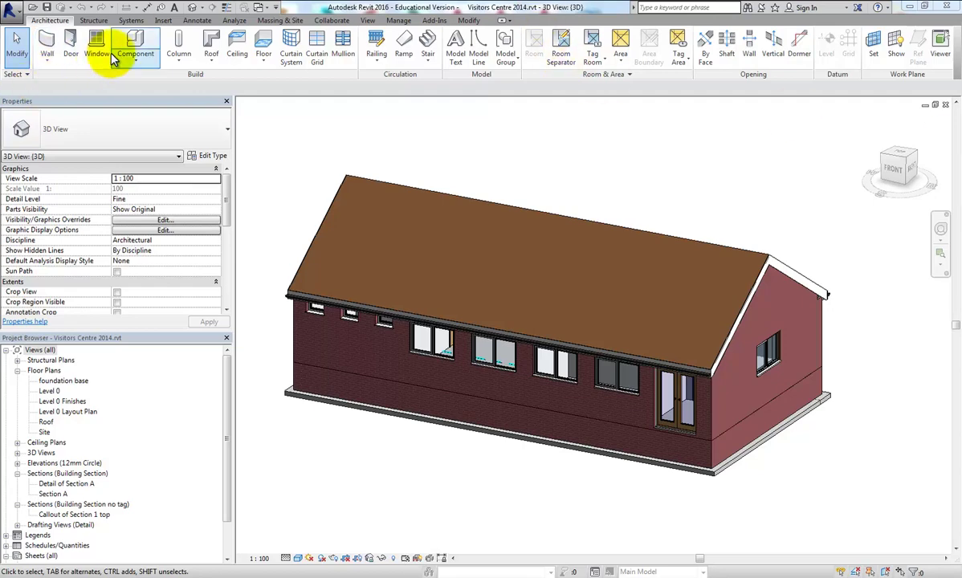
- Look over the Systems and Massing & Site ribbon tools, ending back on Architecture
left_click(131, 20)
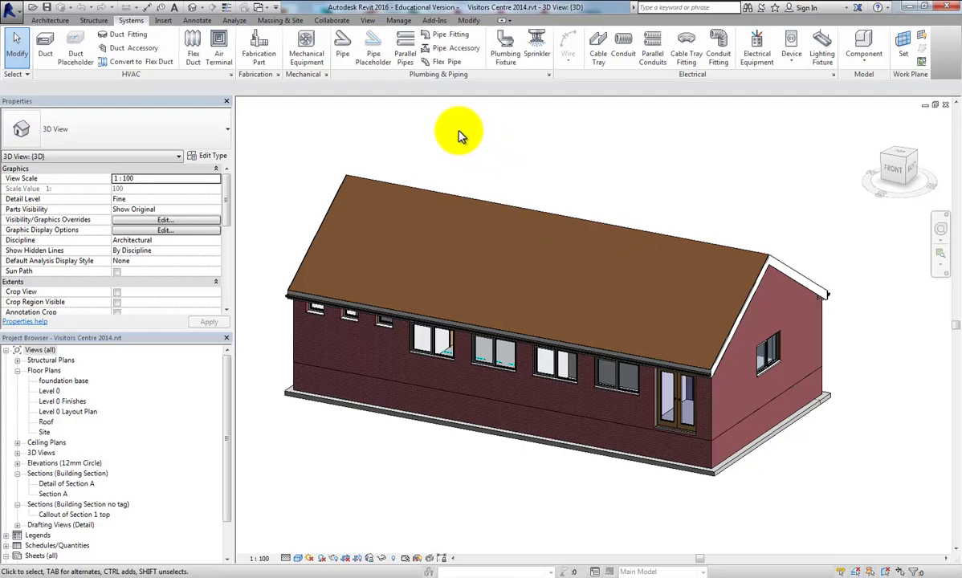
left_click(53, 21)
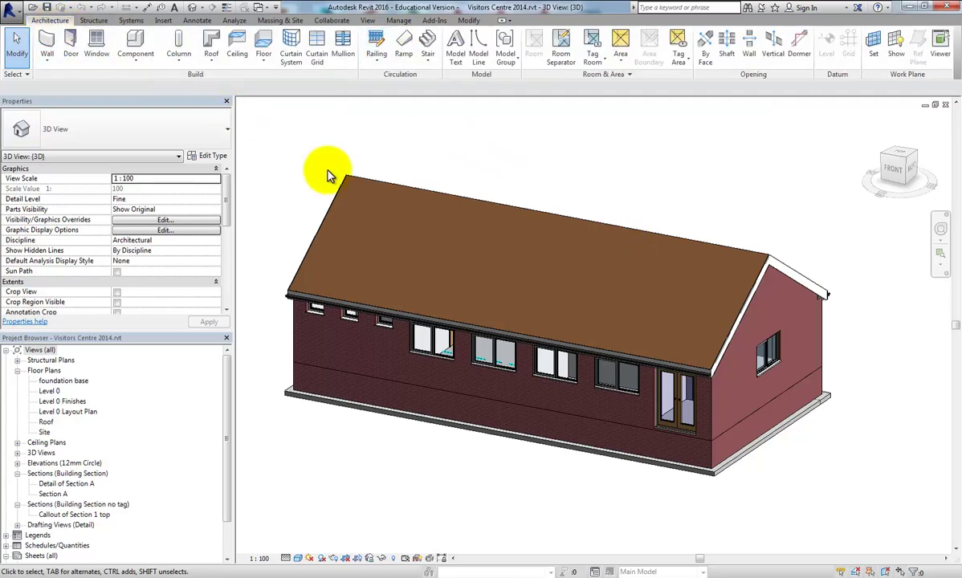
left_click(279, 20)
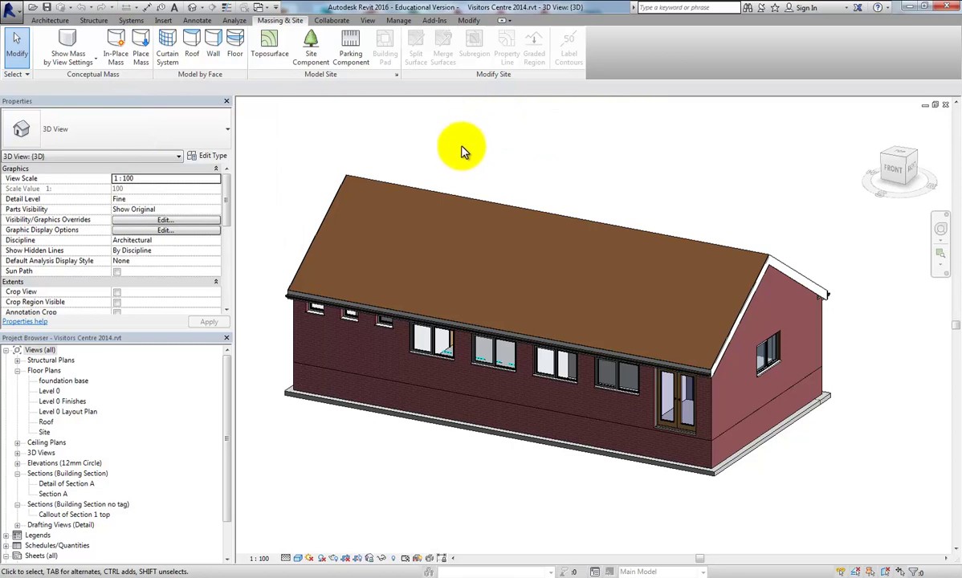
left_click(47, 20)
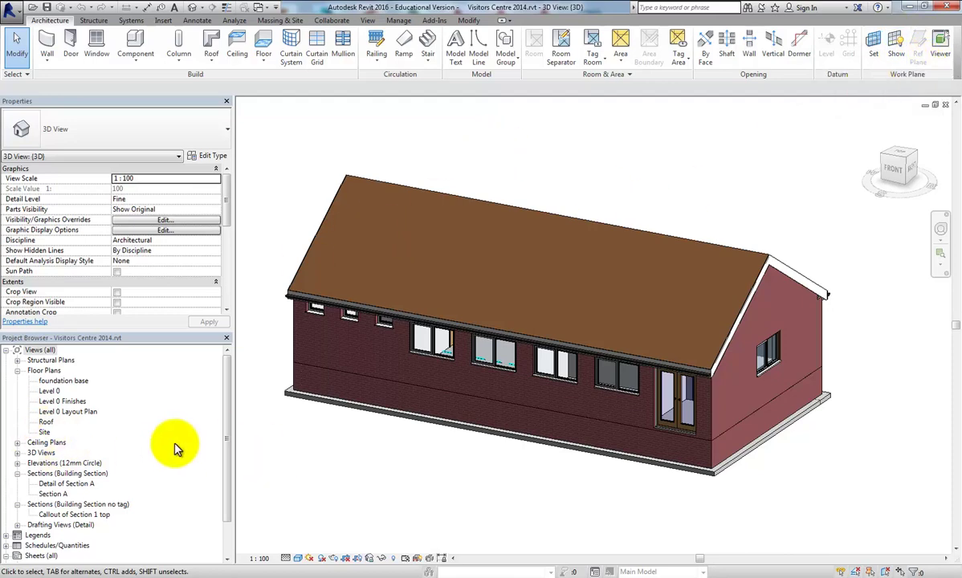
double_click(50, 391)
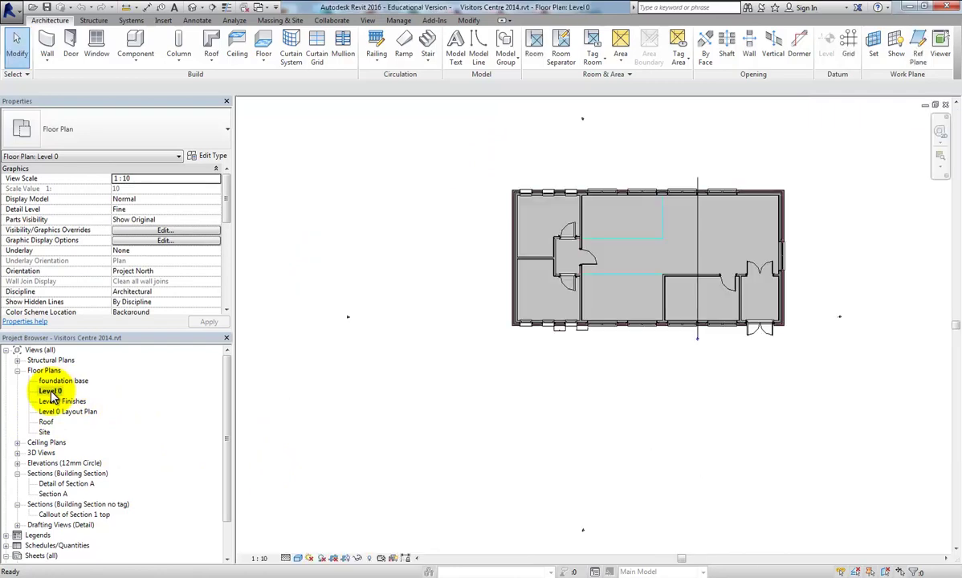
scroll(739, 481, "up", 2)
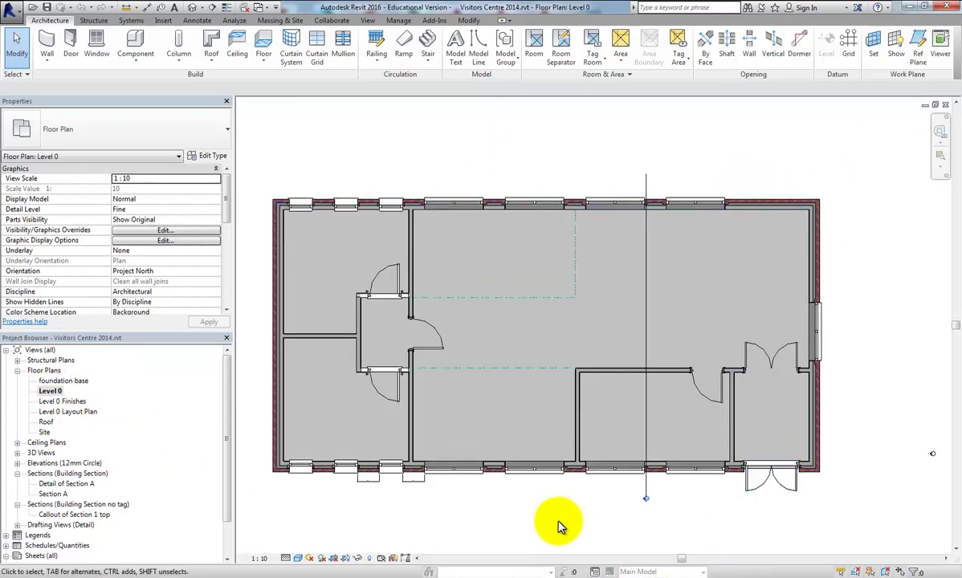
scroll(522, 518, "up", 1)
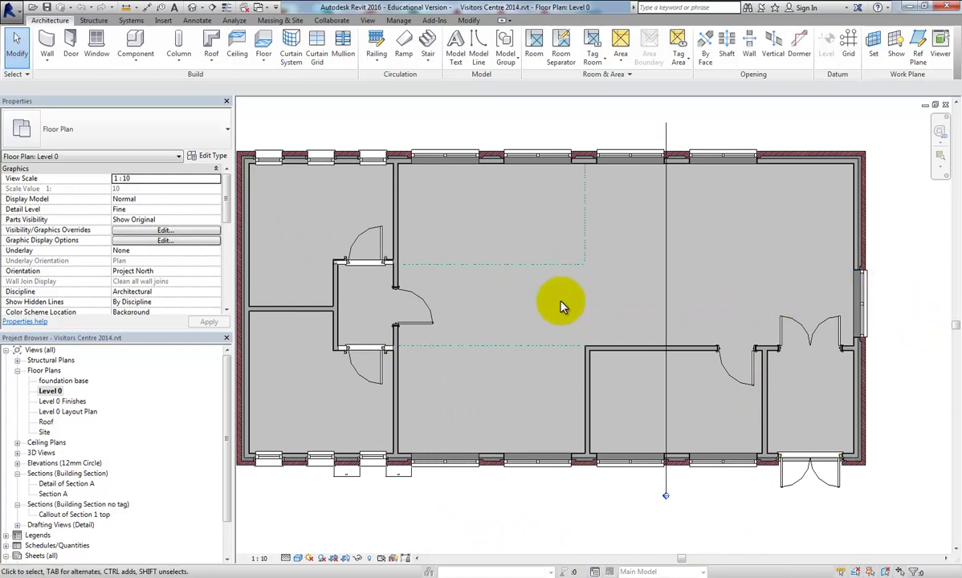
scroll(453, 309, "down", 1)
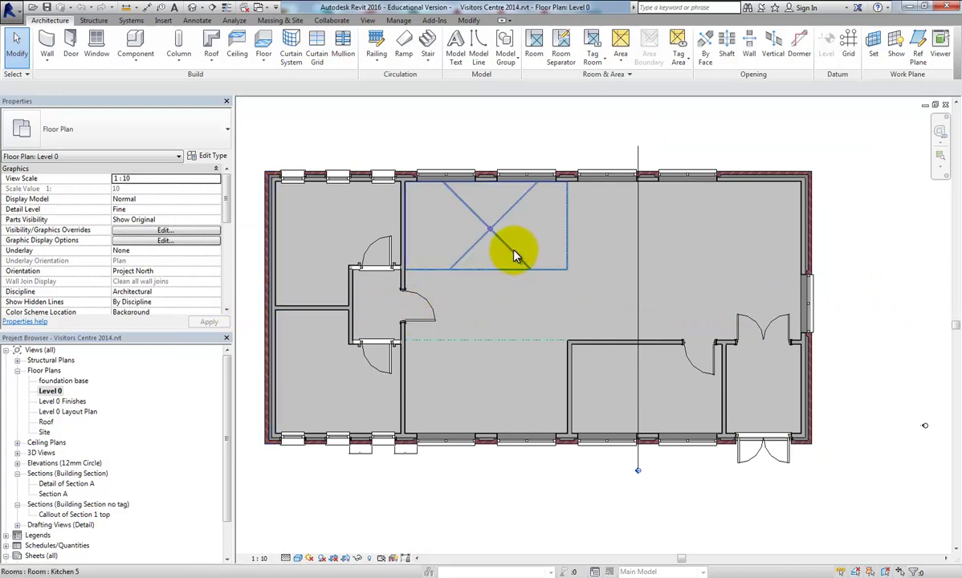
scroll(875, 277, "down", 1)
scroll(717, 289, "up", 1)
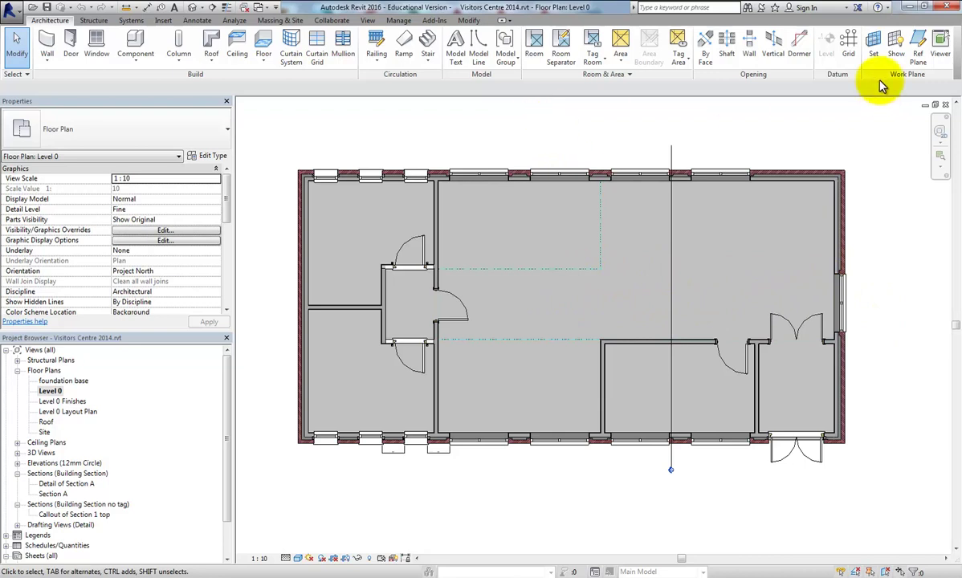
- Draw a horizontal reference plane across the building along its long axis
left_click(920, 58)
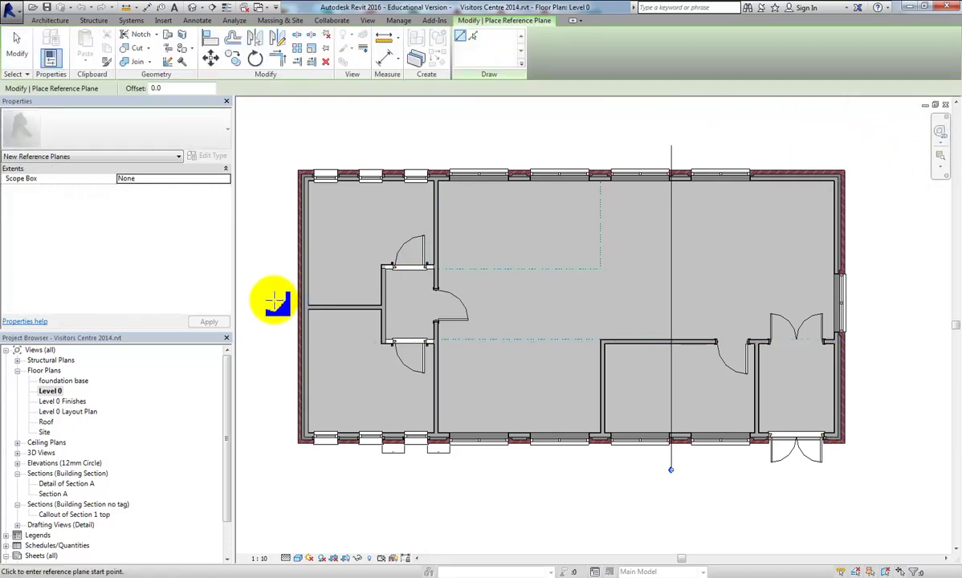
left_click(260, 306)
left_click(899, 304)
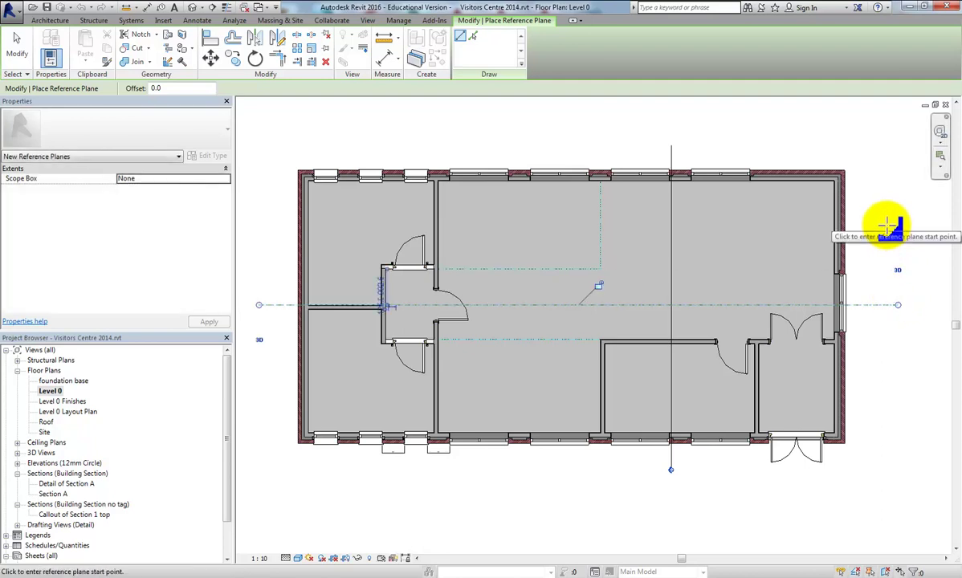
key("Escape")
key("Escape")
- Name the new reference plane 'center line long axis' in Properties
left_click(873, 305)
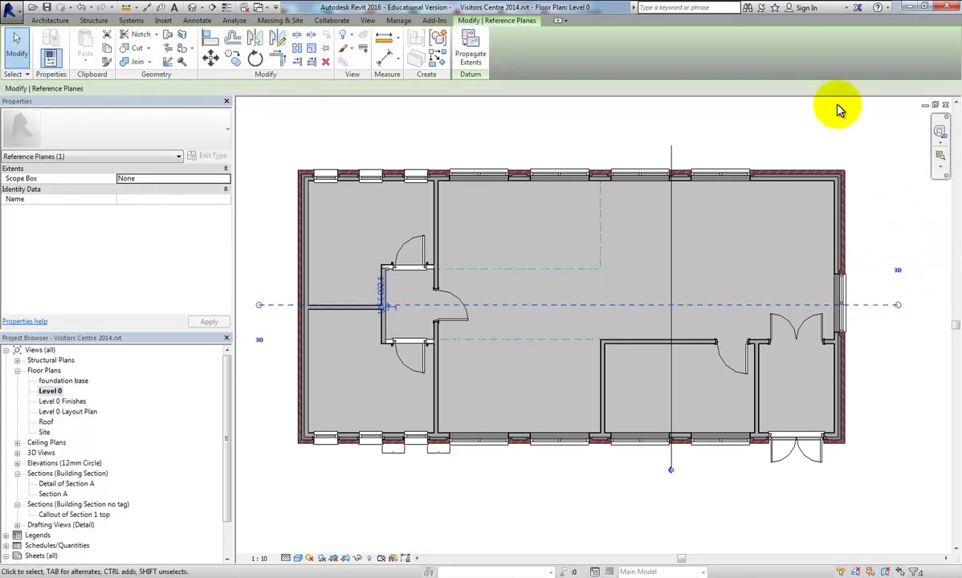
left_click(157, 200)
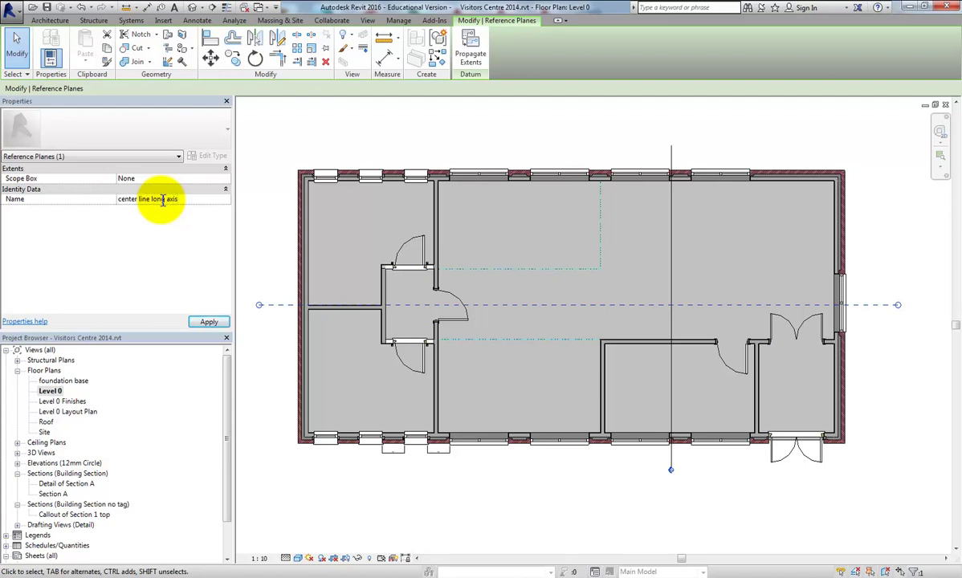
left_click(211, 321)
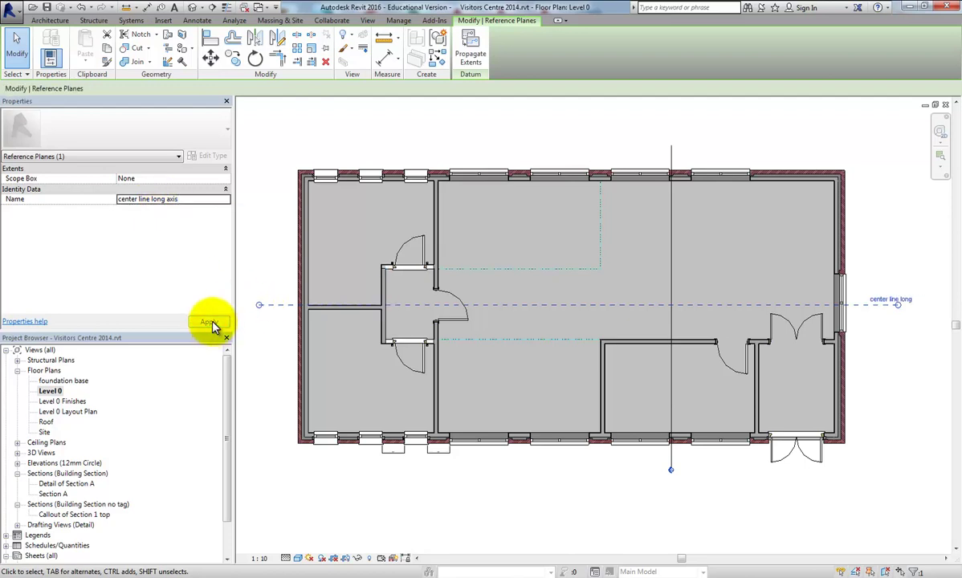
left_click(798, 132)
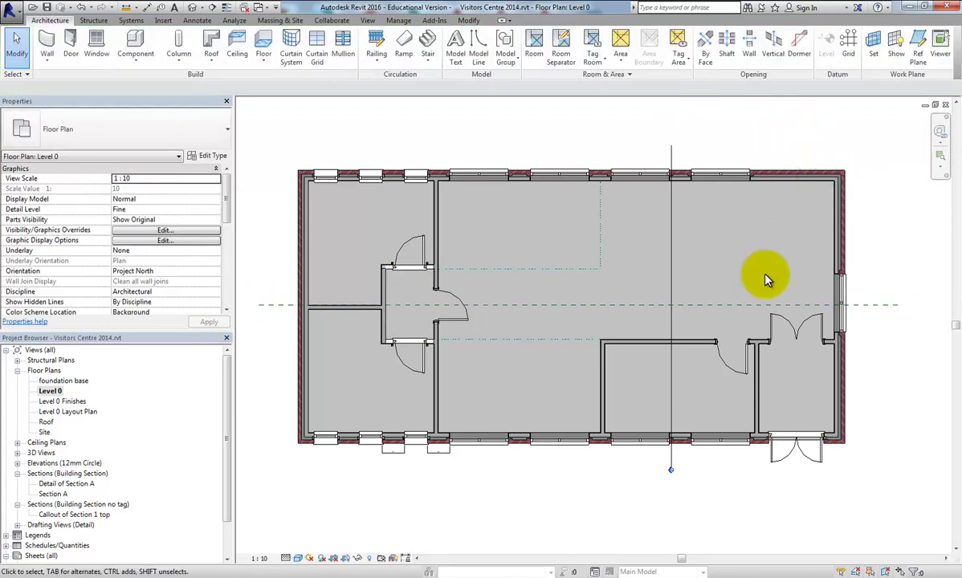
left_click(873, 306)
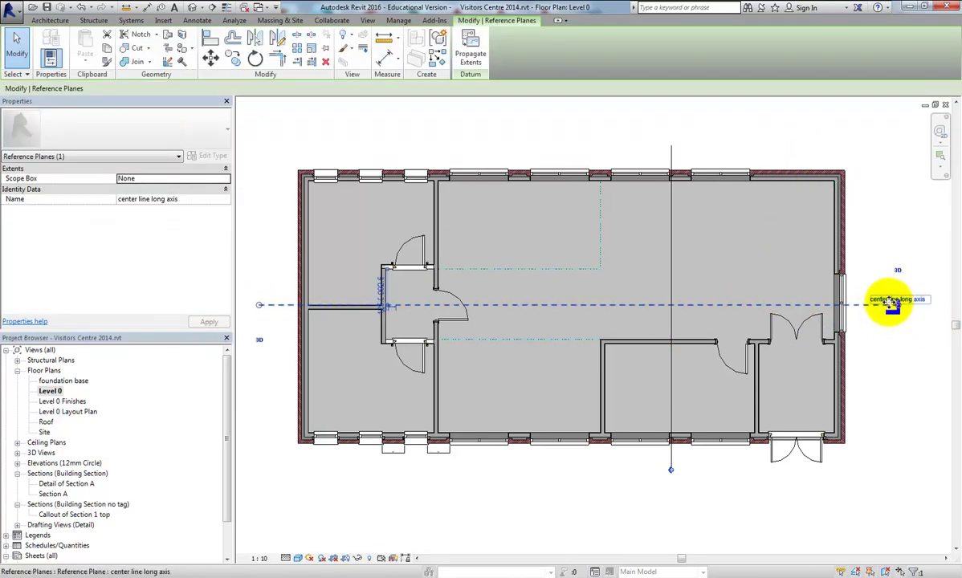
left_click(883, 355)
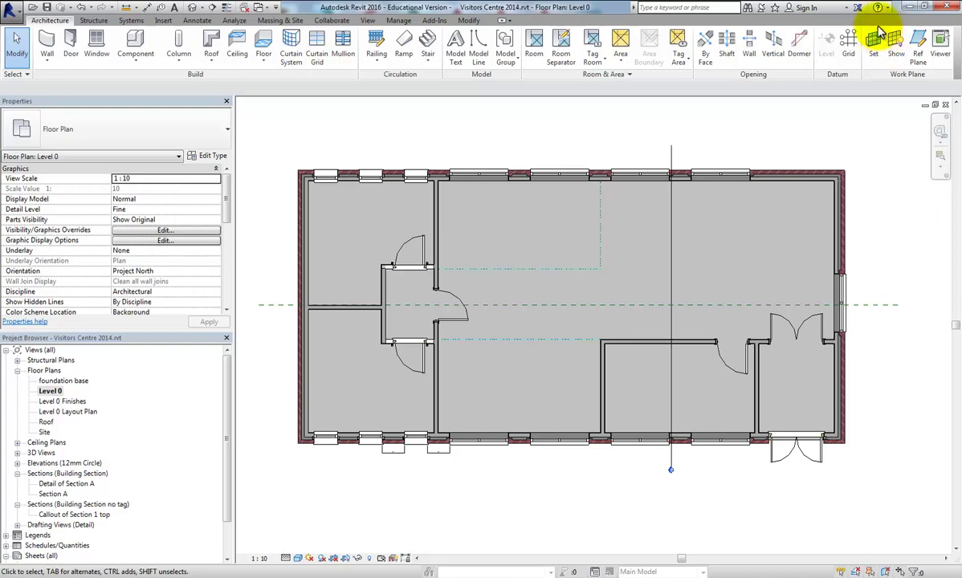
- Draw a vertical reference plane from above to below the building at the west rooms
left_click(918, 49)
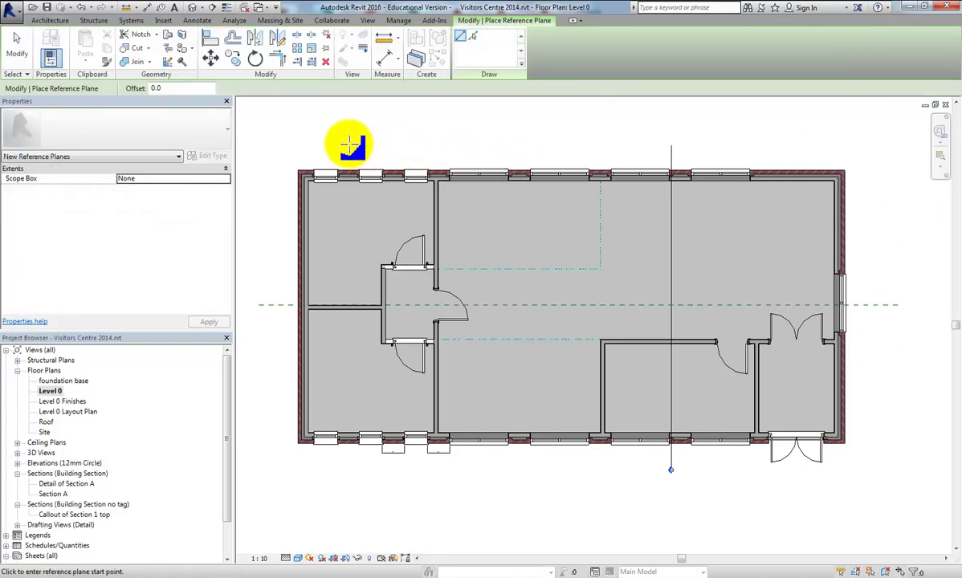
left_click(348, 142)
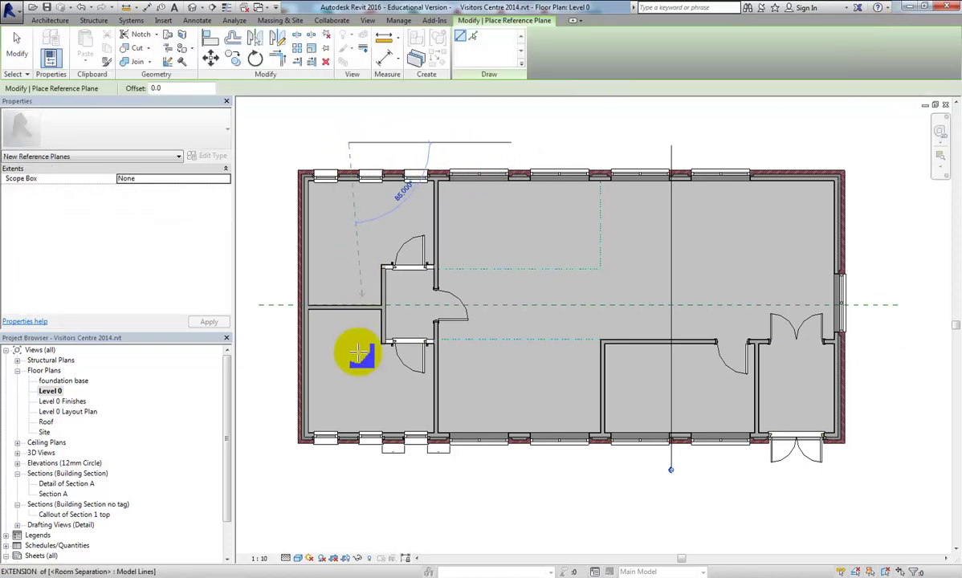
left_click(348, 484)
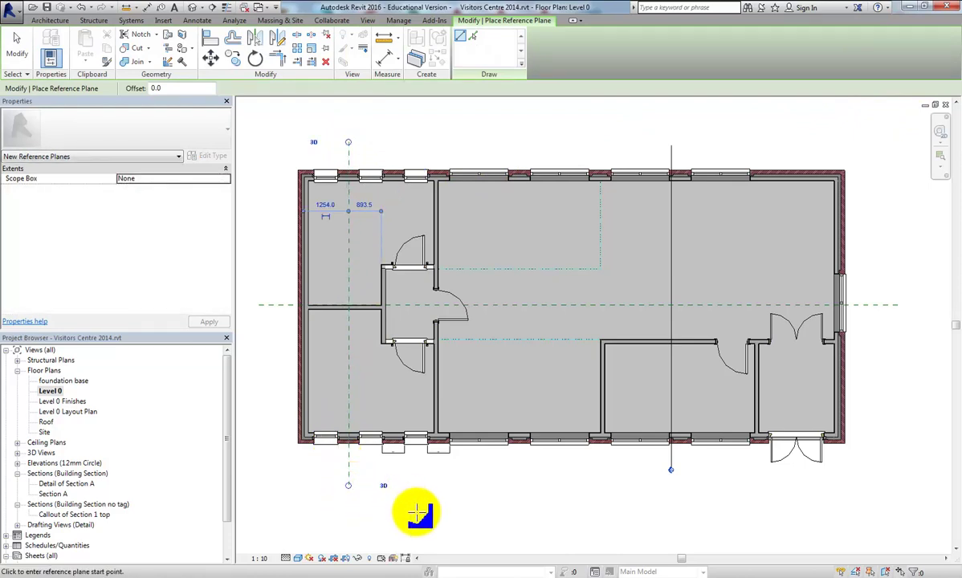
key("Escape")
key("Escape")
- Name the vertical plane 'WC pipes short axis' and return to the 3D view
left_click(349, 472)
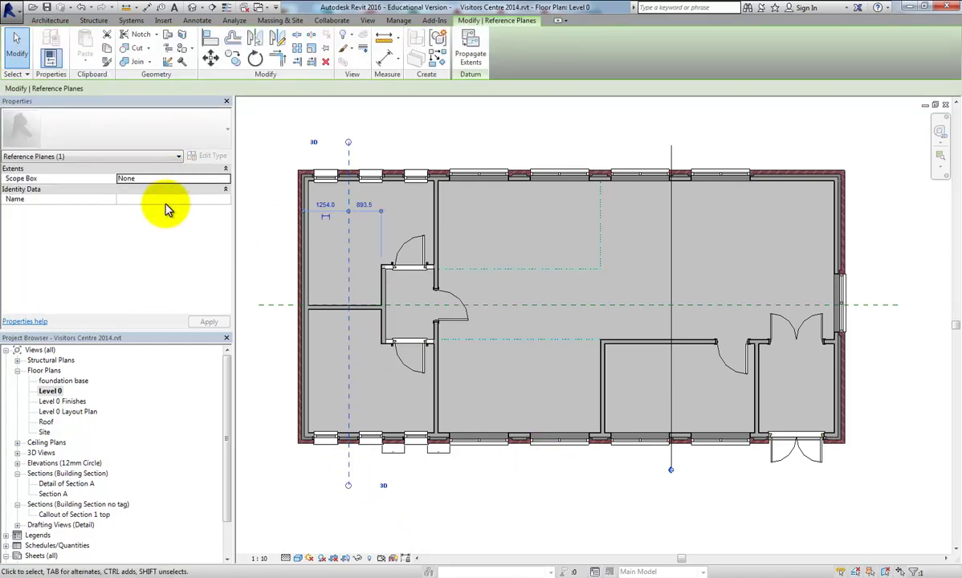
left_click(160, 201)
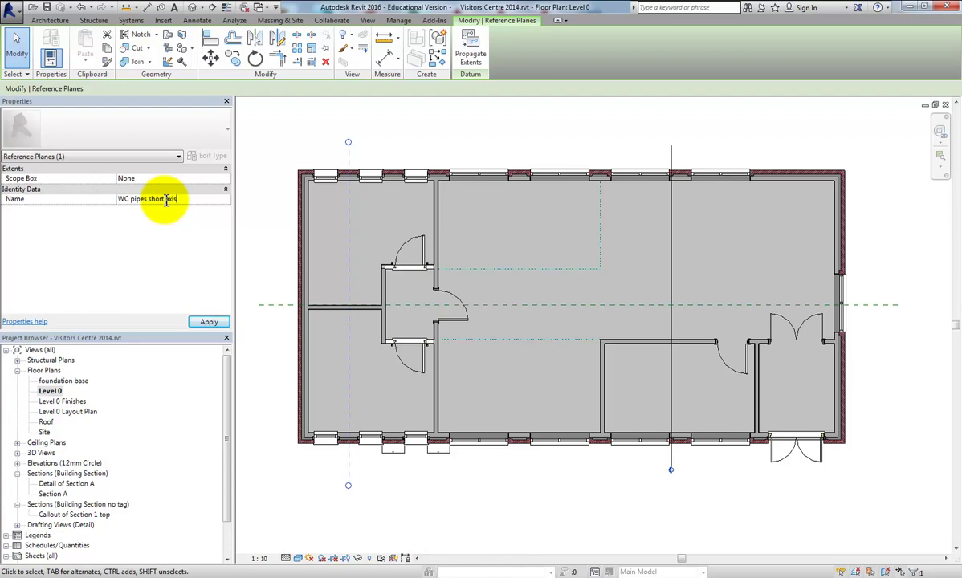
left_click(166, 201)
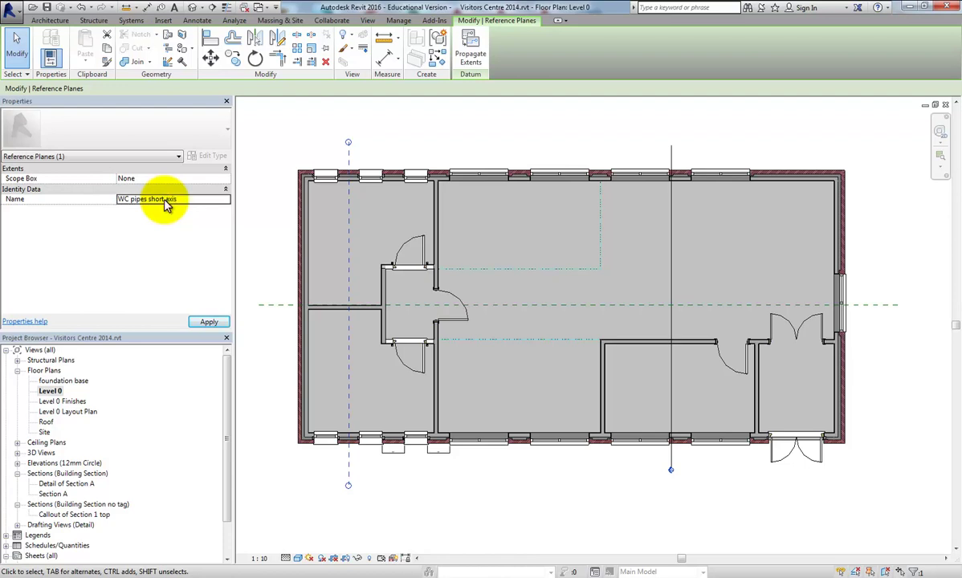
key("Return")
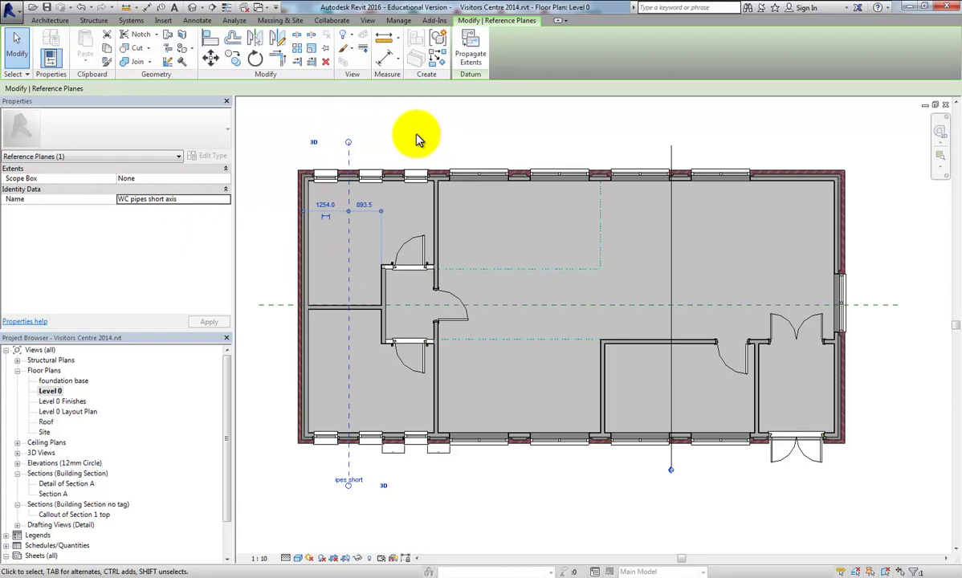
key("Escape")
left_click(189, 8)
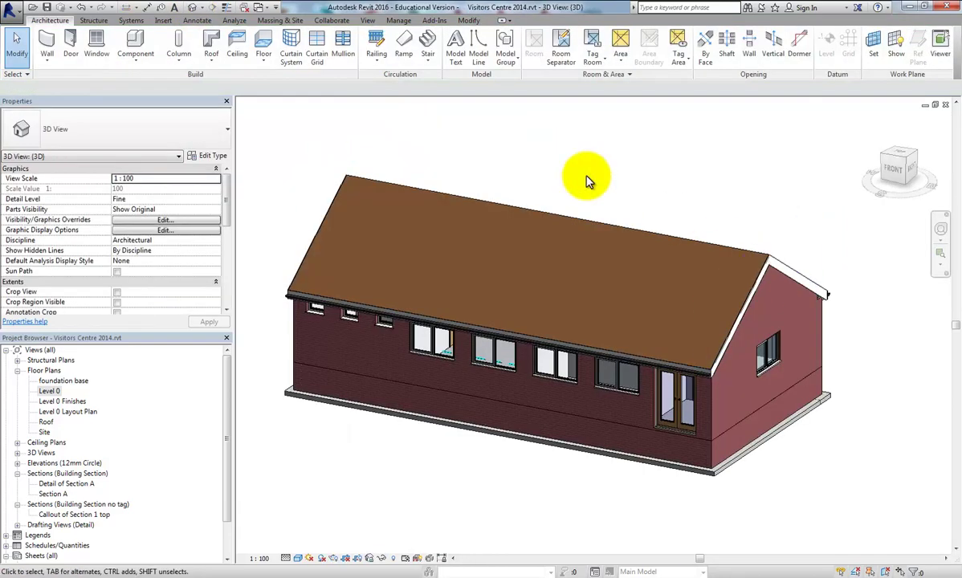
- Duplicate the {3D} view with detailing
middle_click_drag(631, 174, 650, 185)
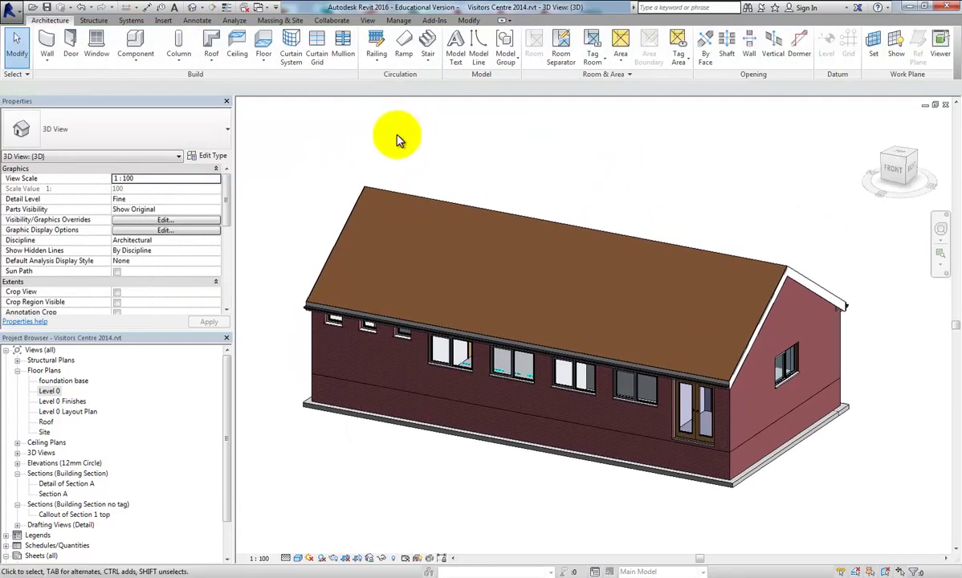
left_click(18, 453)
left_click(46, 474)
right_click(46, 474)
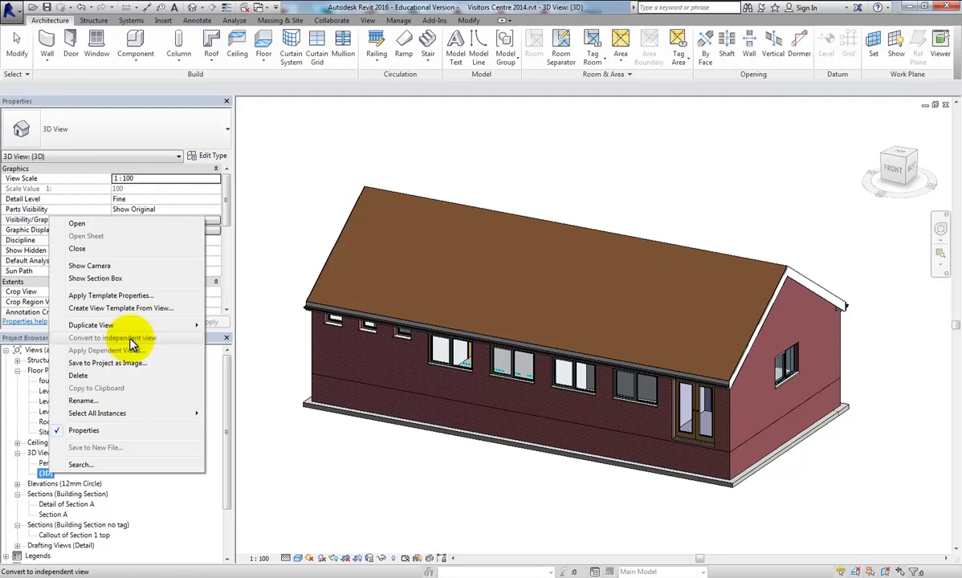
mouse_move(117, 327)
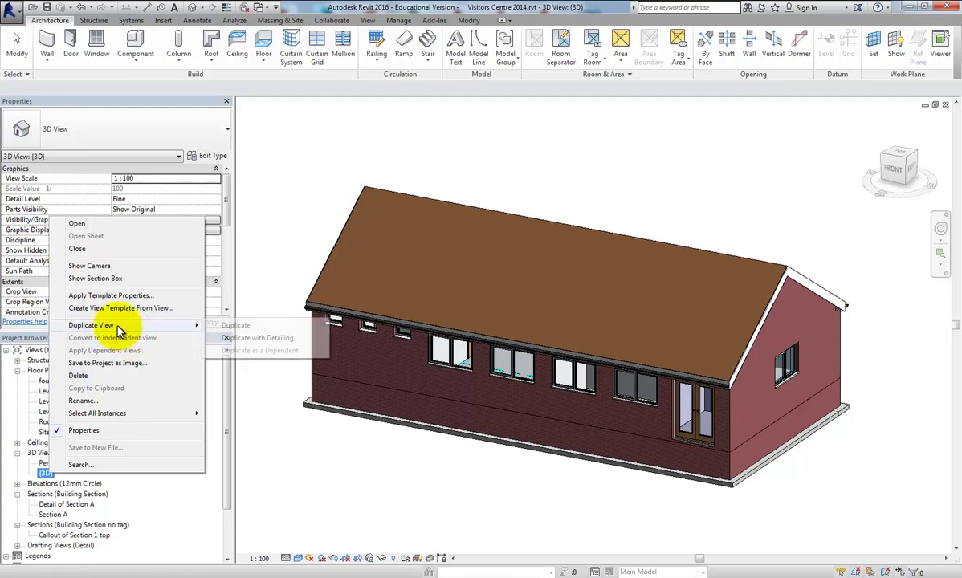
left_click(238, 338)
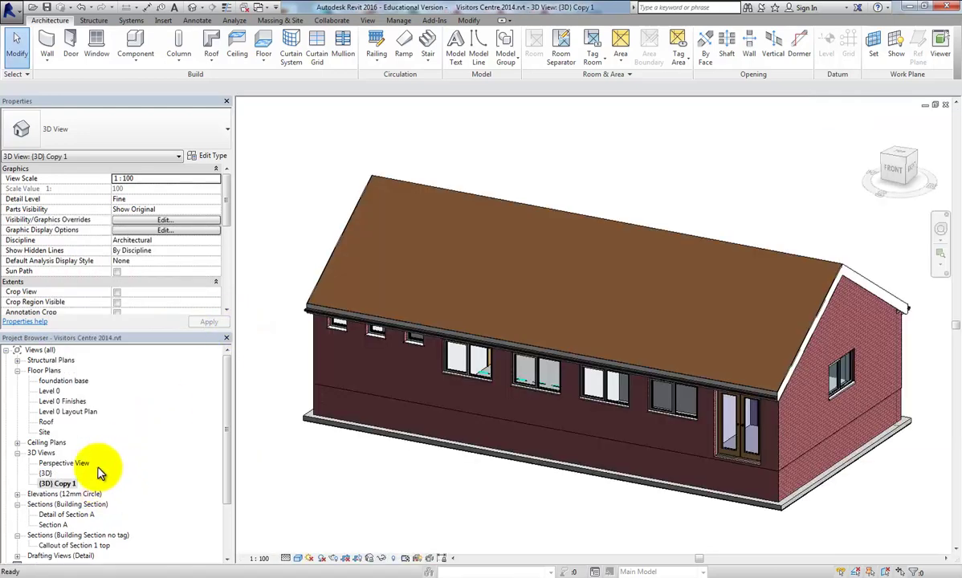
- Rename the {3D} Copy 1 view to '3D section box'
left_click(68, 484)
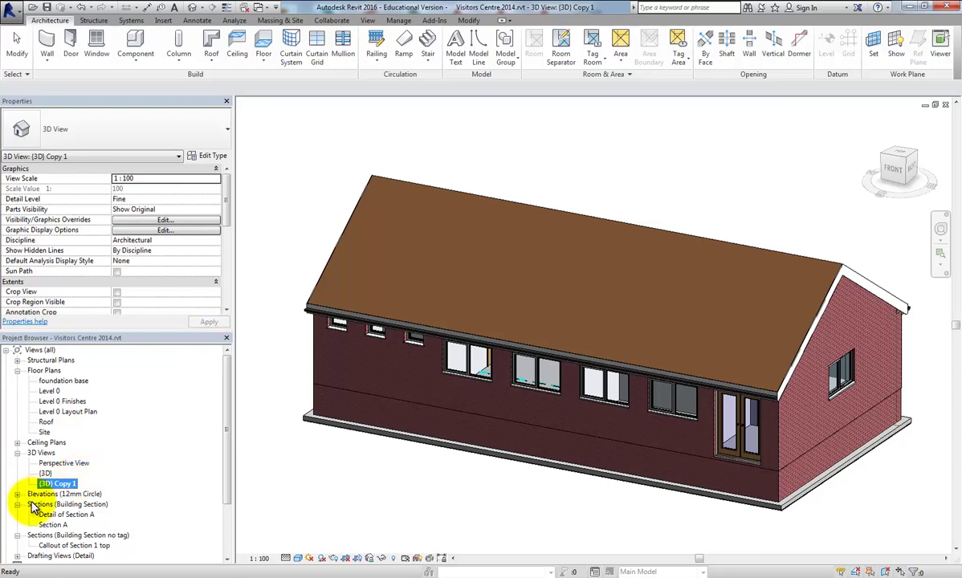
right_click(62, 483)
left_click(120, 410)
type("3D ")
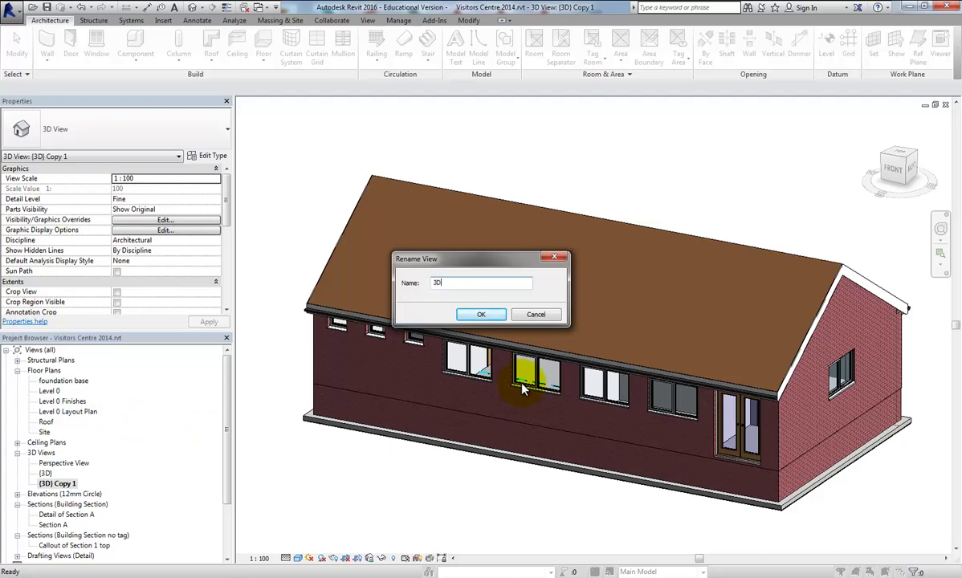
type("section box")
key("Return")
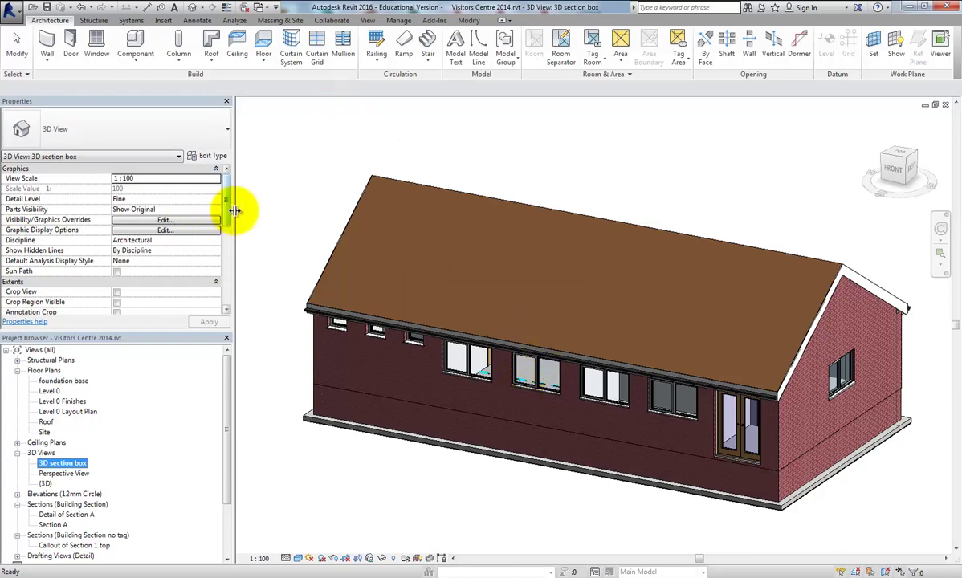
- Turn on Reveal Hidden Elements and unhide the section box in this view
left_click_drag(229, 211, 230, 237)
scroll(231, 237, "down", 2)
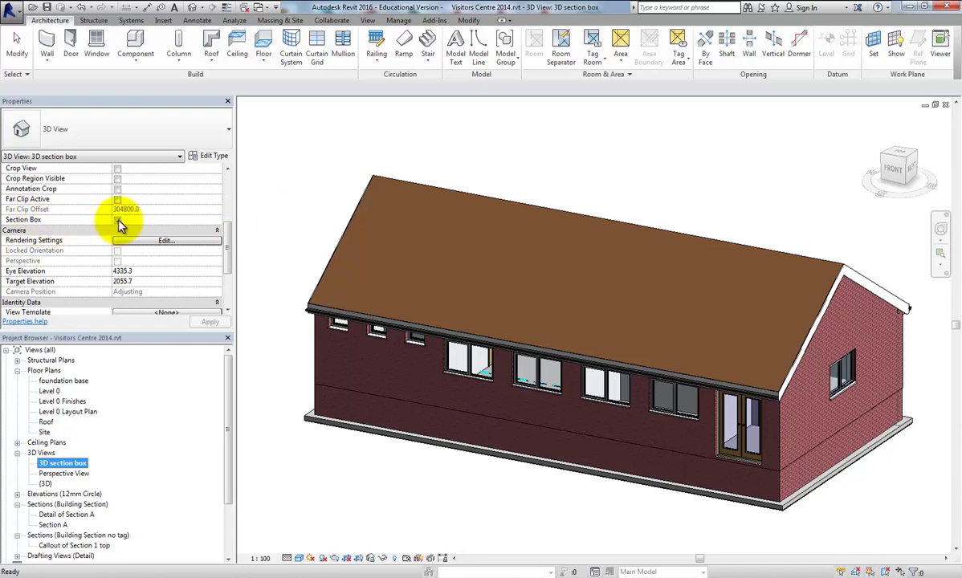
scroll(294, 281, "down", 3)
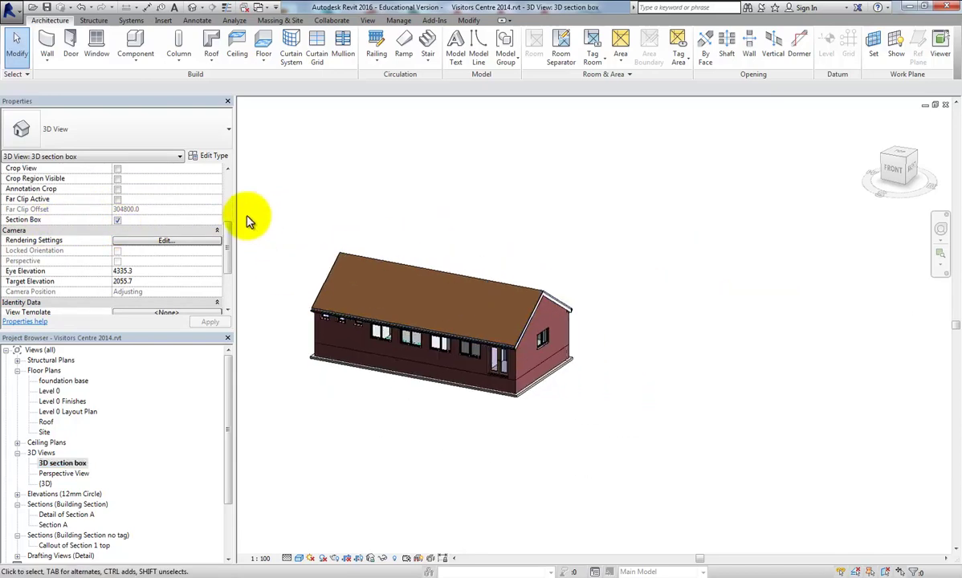
scroll(305, 354, "up", 1)
scroll(314, 449, "down", 2)
scroll(361, 530, "up", 1)
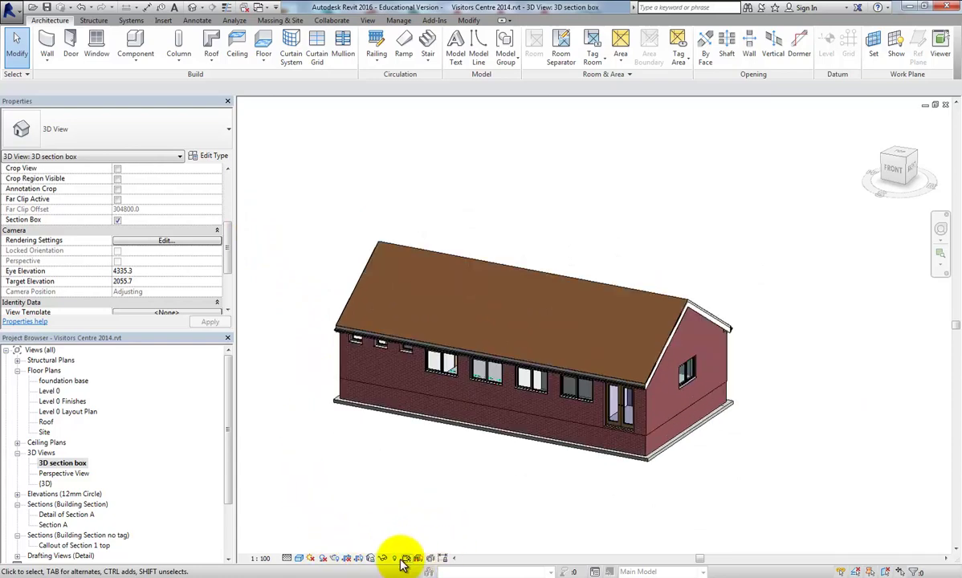
left_click(394, 559)
scroll(514, 434, "down", 3)
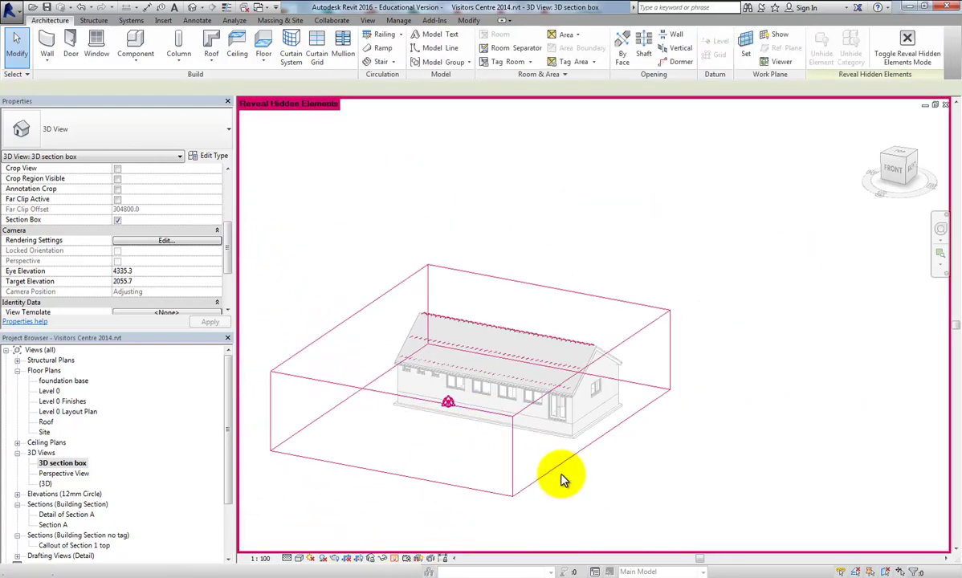
left_click(453, 486)
right_click(455, 488)
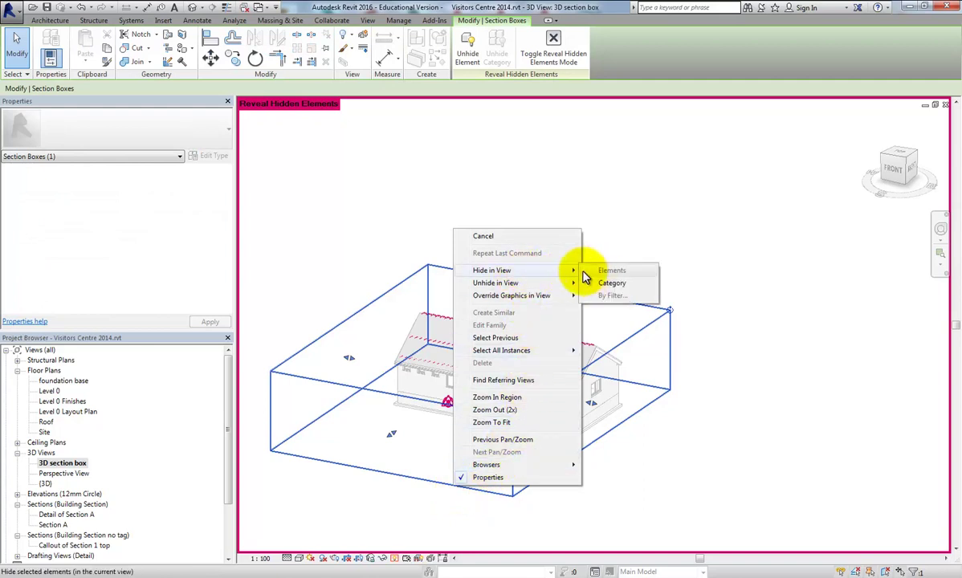
left_click(612, 283)
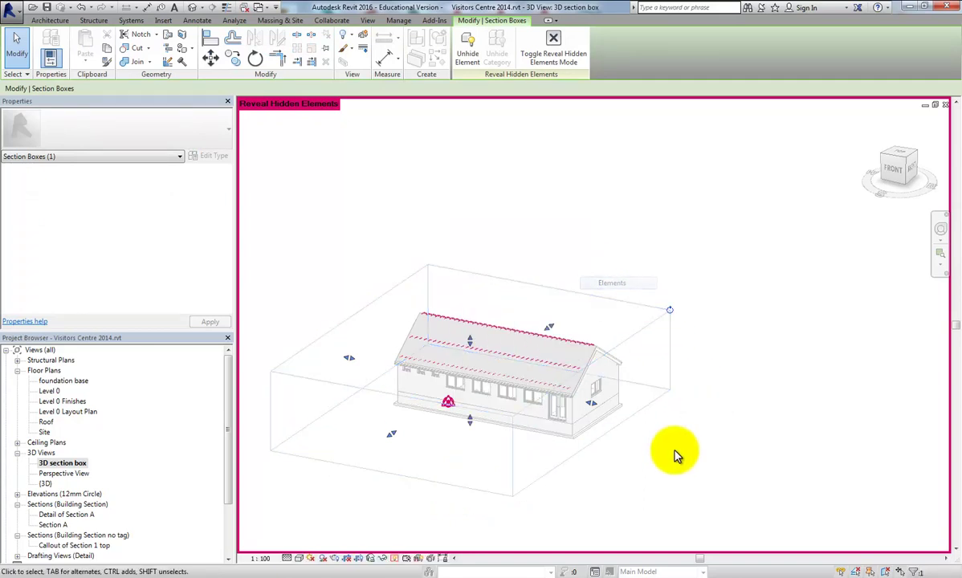
- Exit Reveal Hidden Elements and drag the section box's front face into the building
left_click(394, 558)
scroll(414, 477, "up", 2)
middle_click_drag(412, 458, 543, 440)
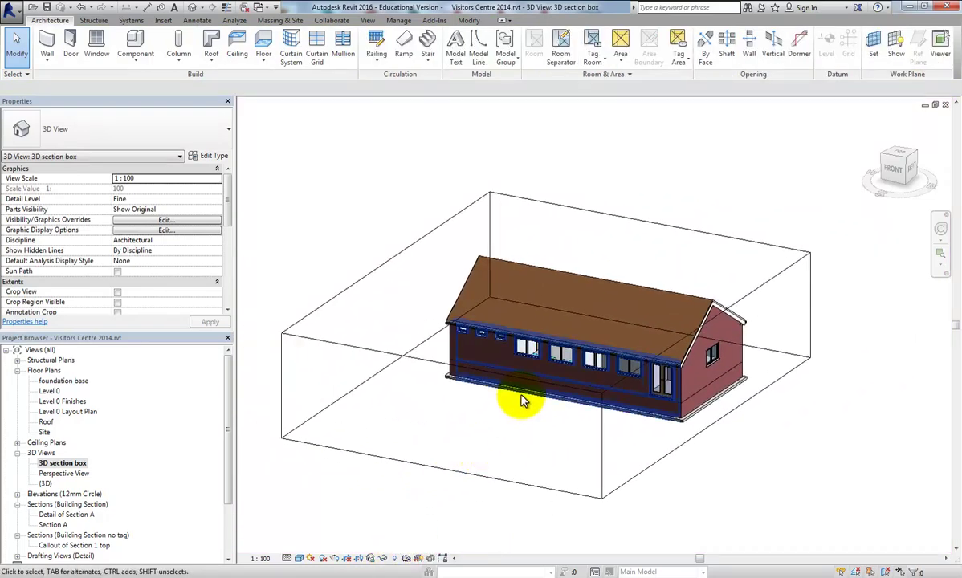
left_click(389, 354)
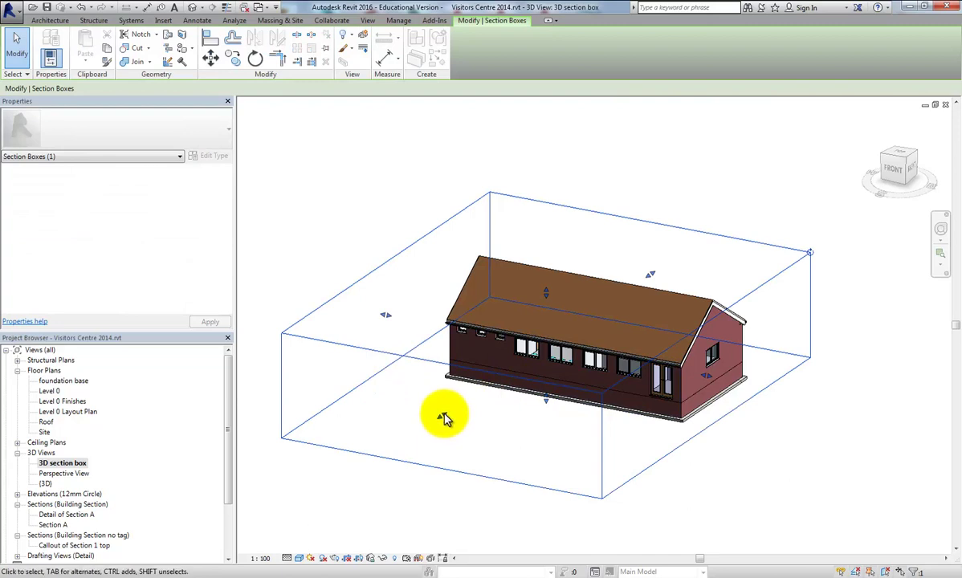
left_click_drag(441, 415, 594, 329)
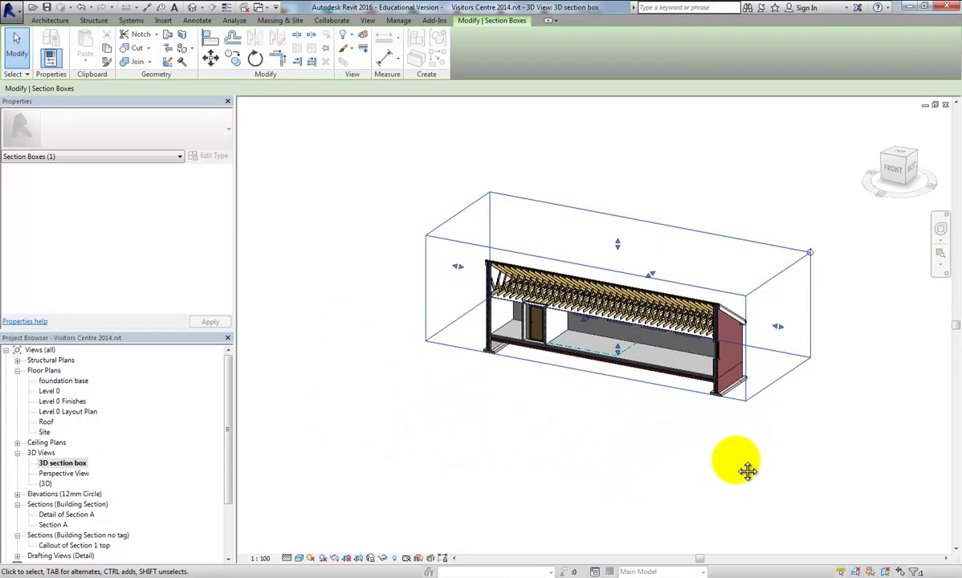
middle_click_drag(748, 470, 631, 488, "shift")
left_click(710, 487)
- Orbit and pan to show the cut-open house's roof trusses and end wall
scroll(717, 475, "up", 2)
left_click(831, 454)
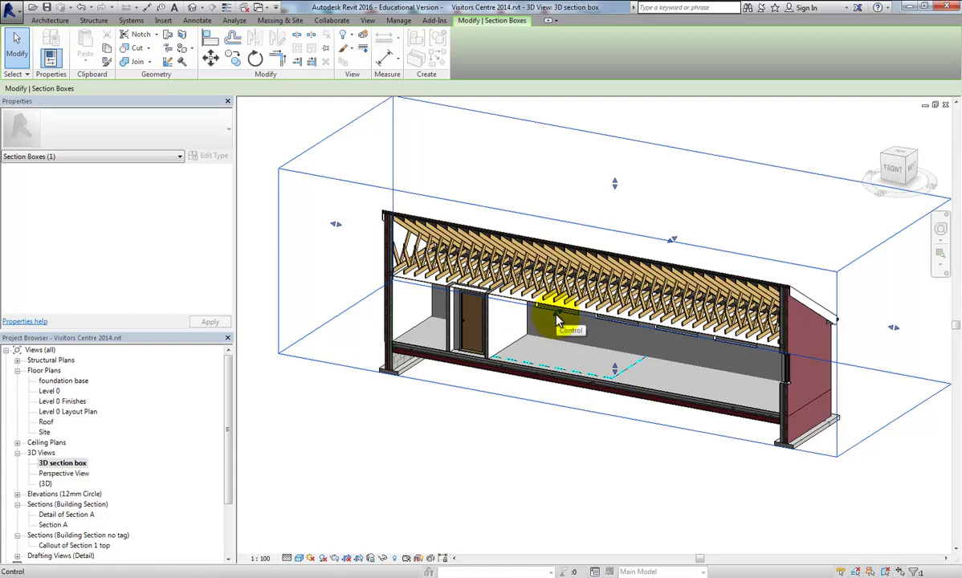
middle_click_drag(559, 320, 537, 361, "shift")
left_click(526, 461)
scroll(462, 506, "down", 3)
middle_click_drag(505, 501, 518, 440)
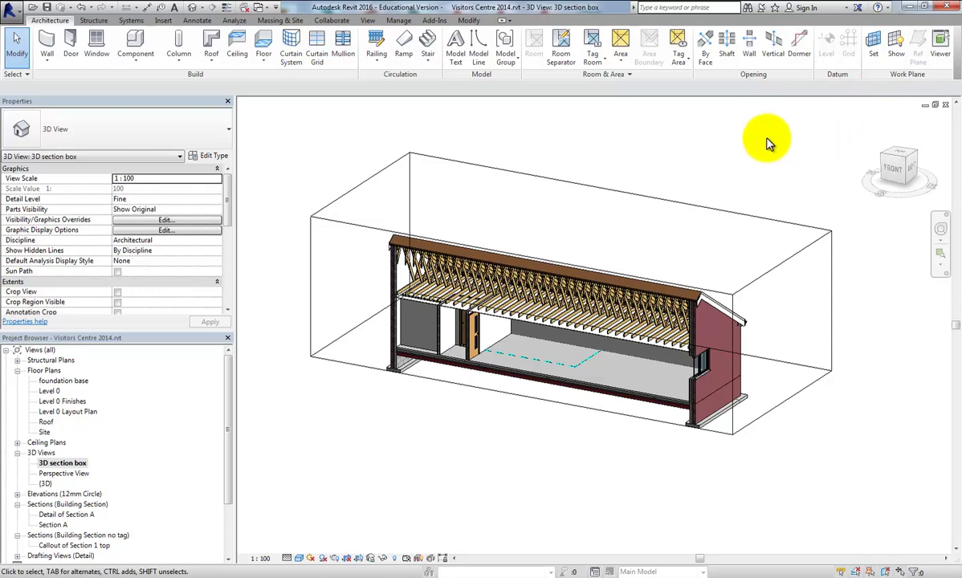
- Set the work plane to Reference Plane : center line long axis
left_click(875, 45)
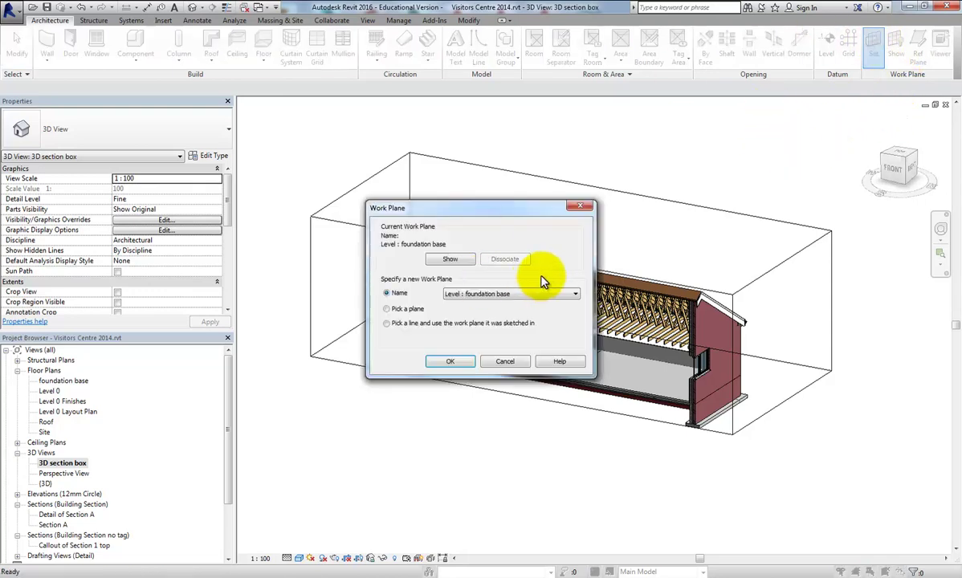
left_click(562, 294)
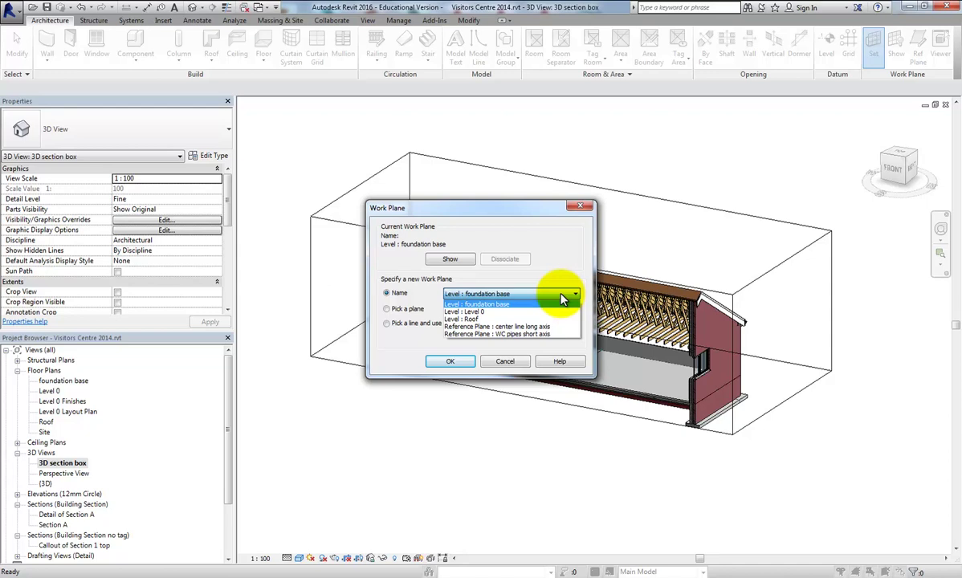
left_click(527, 327)
left_click(451, 362)
- Show the work plane grid and orbit around the cut-open section
left_click(895, 45)
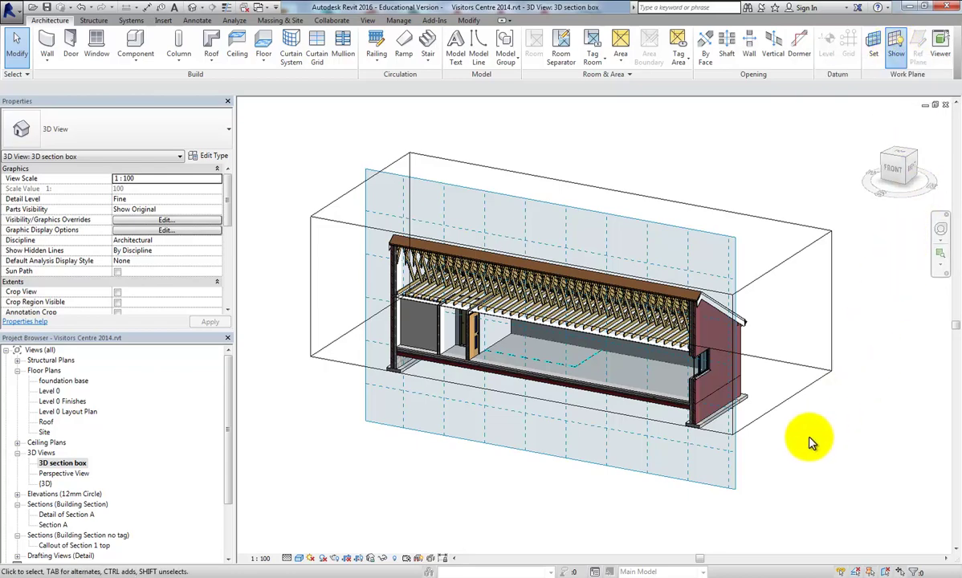
double_click(896, 43)
middle_click_drag(695, 491, 522, 419, "shift")
scroll(516, 398, "up", 4)
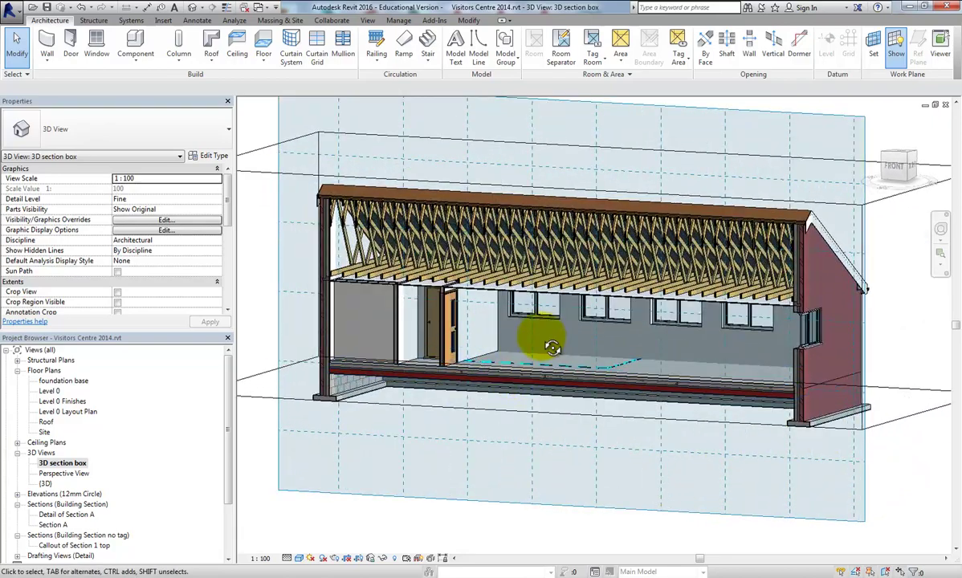
middle_click_drag(536, 337, 569, 103, "shift")
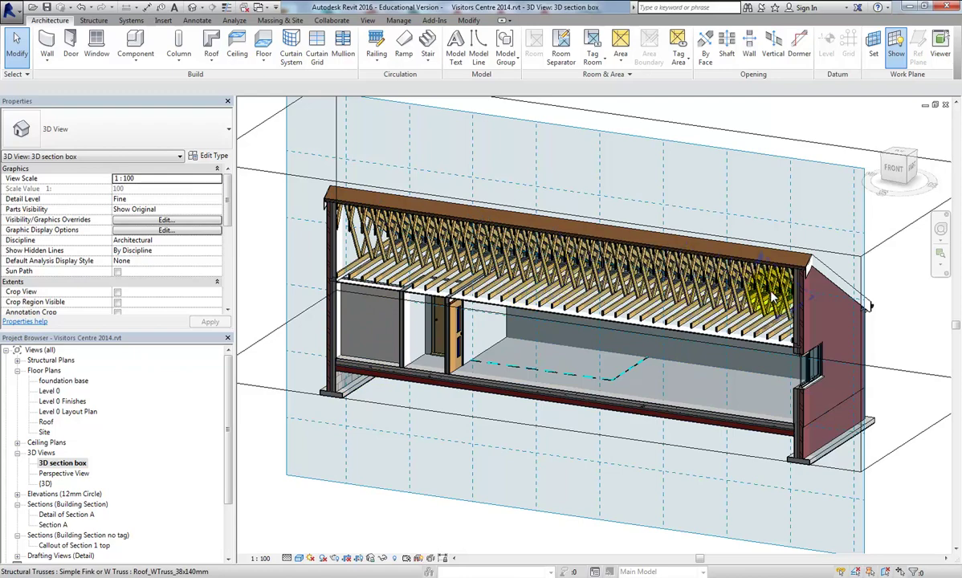
scroll(522, 449, "down", 2)
scroll(539, 324, "up", 2)
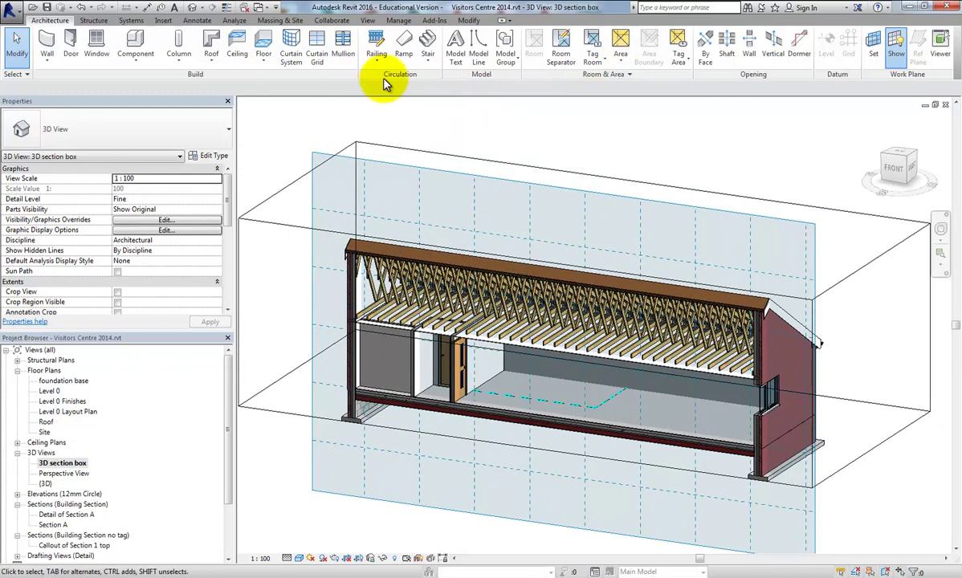
- Create an in-place mass named 'long axis pipe'
left_click(280, 21)
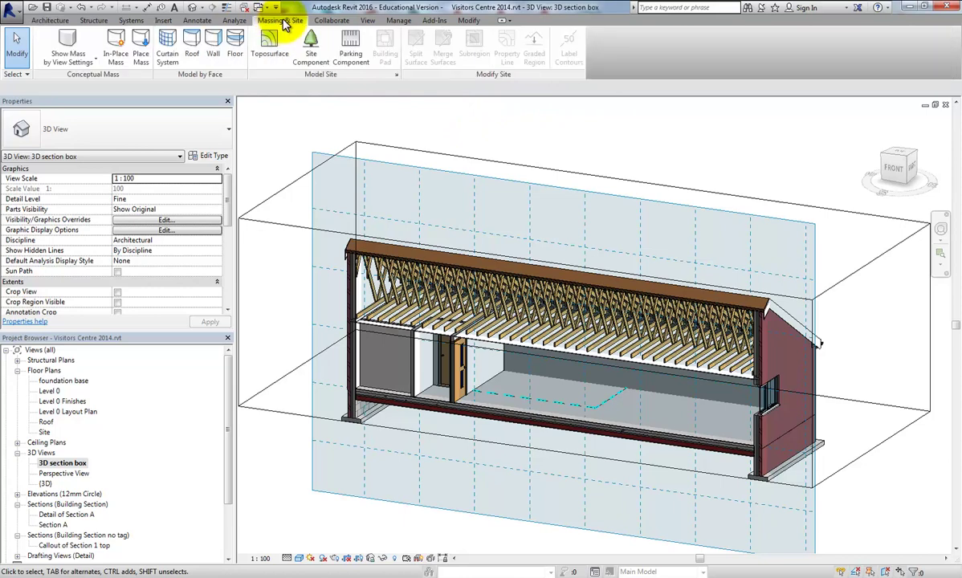
left_click(117, 56)
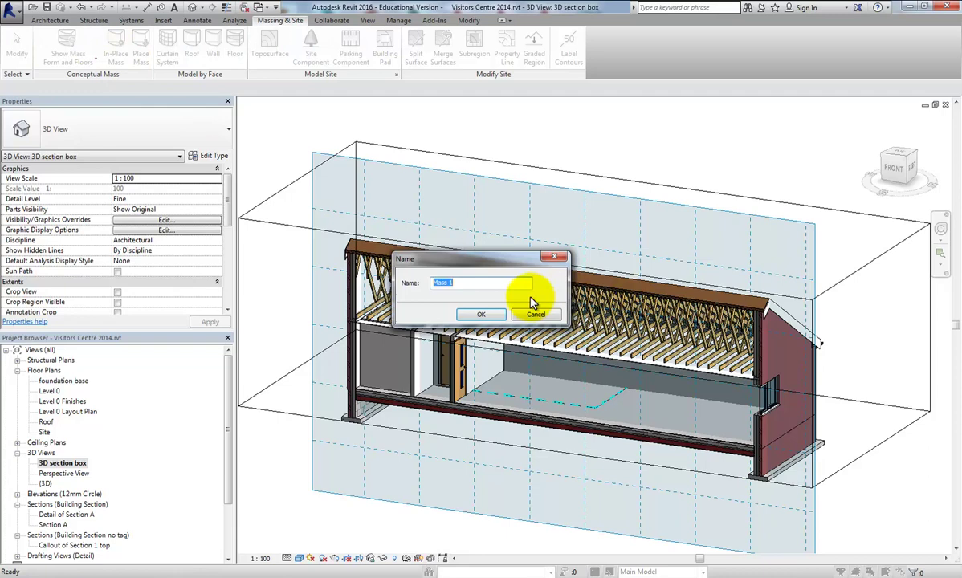
type("long axis pipe")
left_click(481, 314)
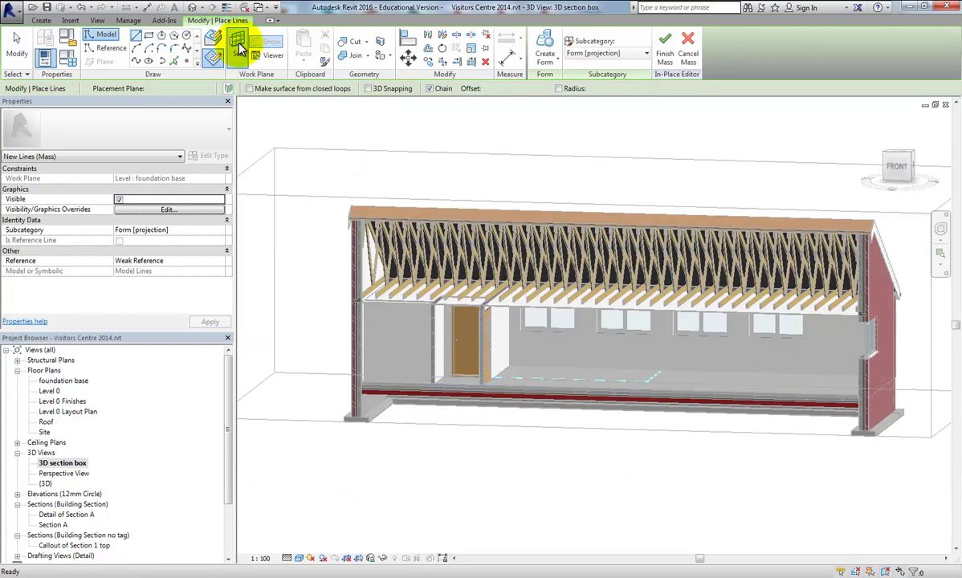
- Set the line placement plane to Reference Plane : center line long axis
left_click(238, 48)
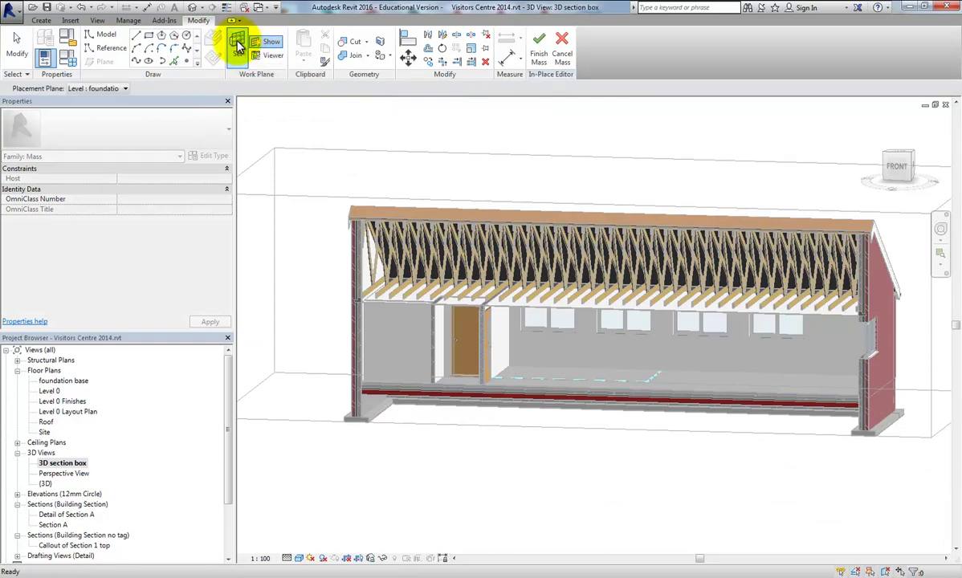
left_click(126, 89)
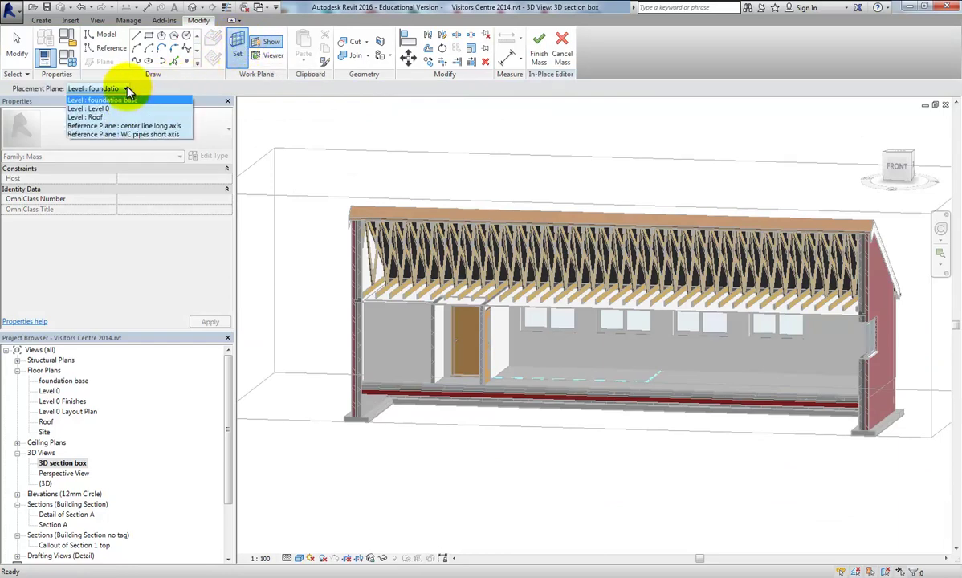
left_click(125, 127)
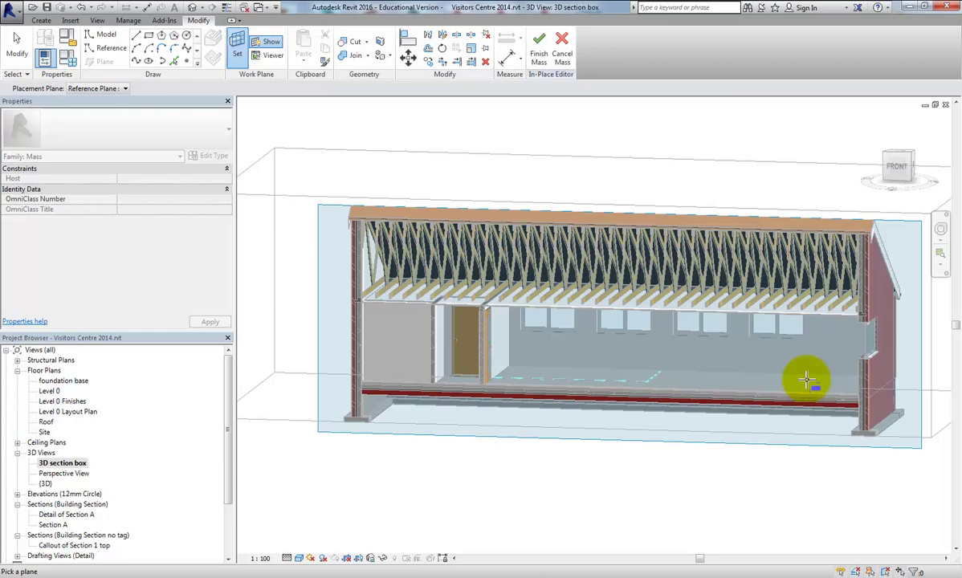
- Draw chained model lines from the right end wall, up to the ceiling, across, and down
left_click(137, 36)
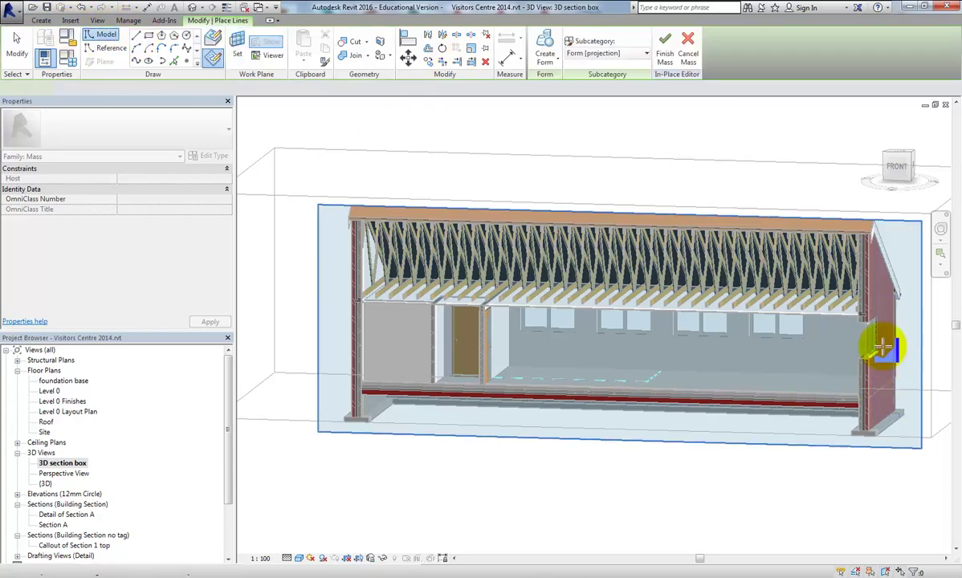
left_click(913, 382)
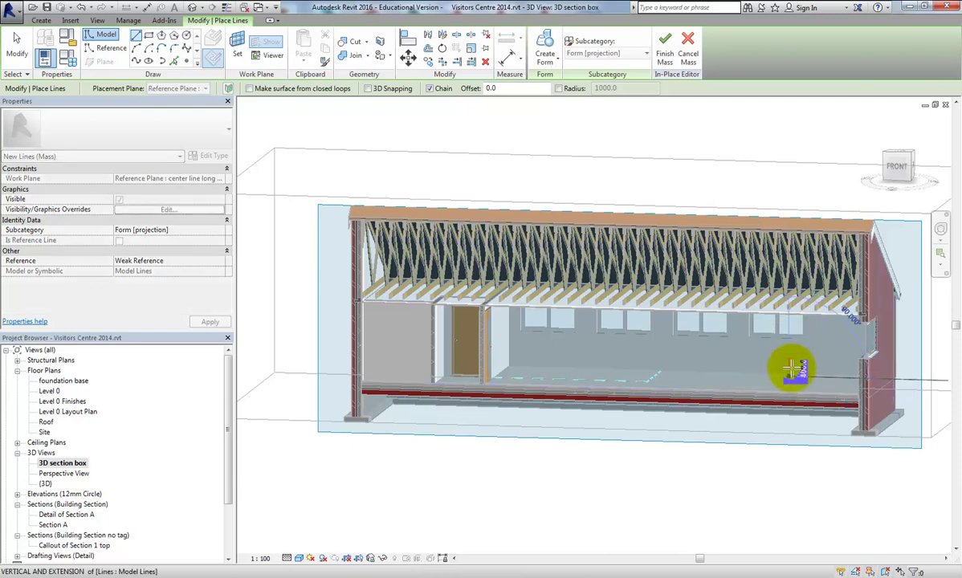
left_click(790, 378)
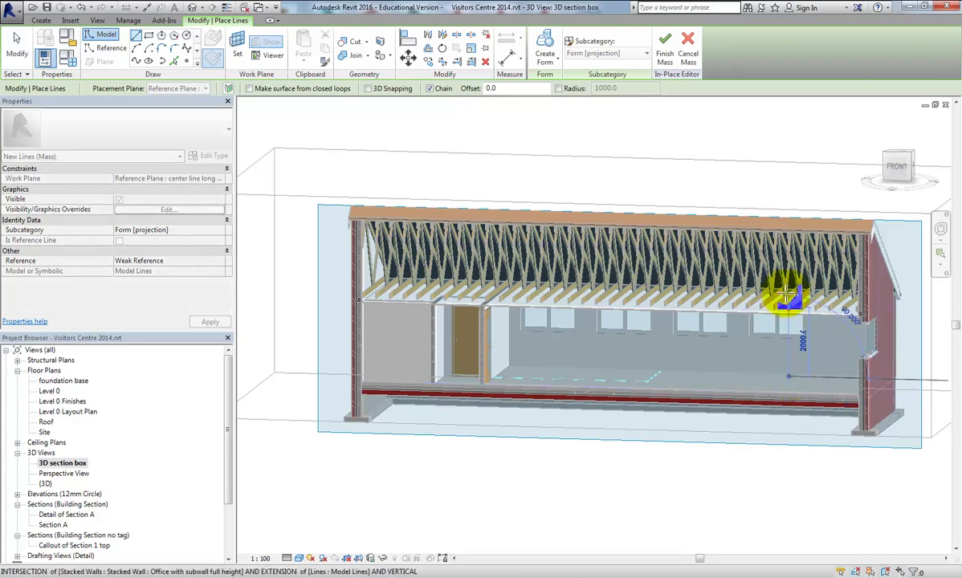
left_click(789, 257)
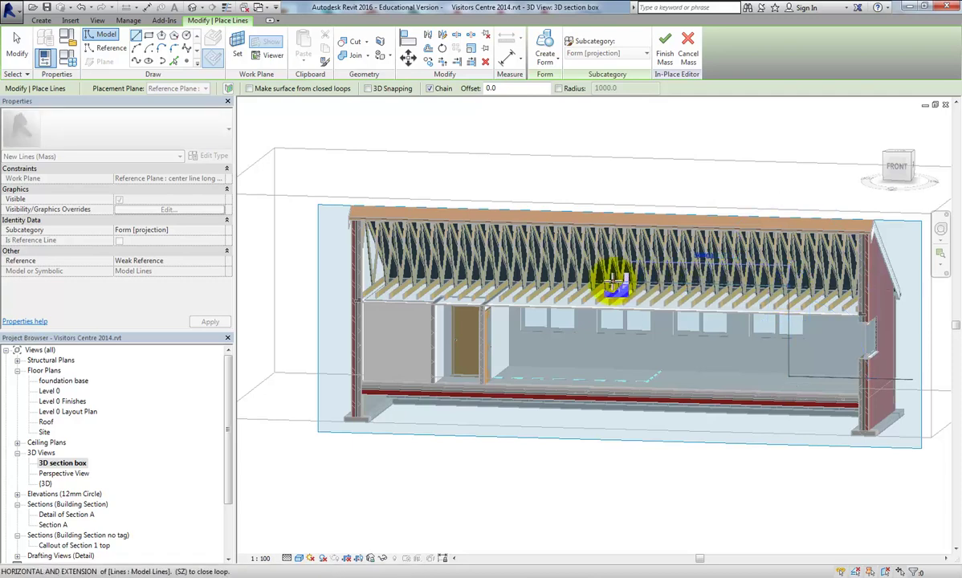
left_click(392, 279)
left_click(408, 340)
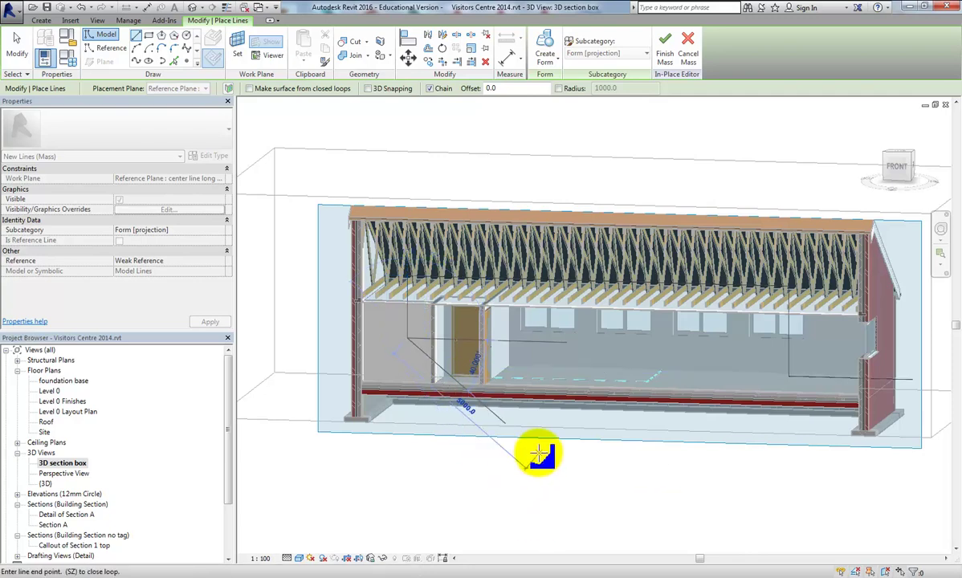
key("Escape")
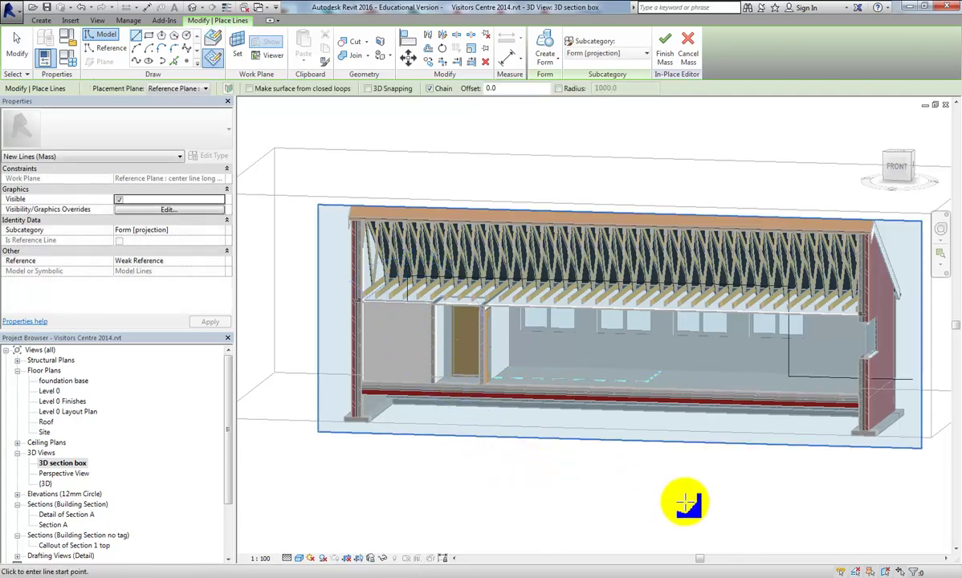
key("Escape")
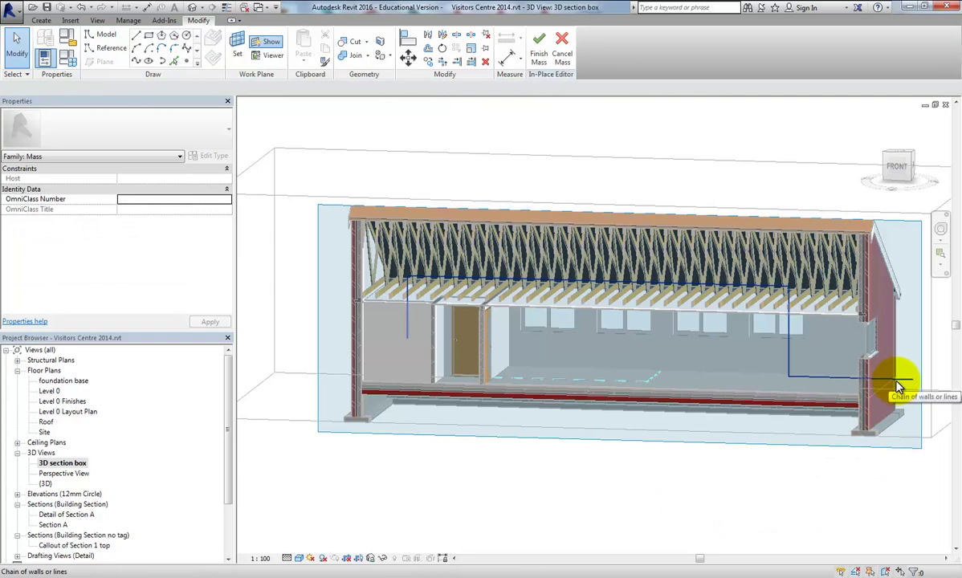
- Select the path chain to check it, then orbit and zoom the view
left_click(899, 387)
key("Escape")
middle_click_drag(838, 486, 722, 490, "shift")
scroll(755, 482, "up", 2)
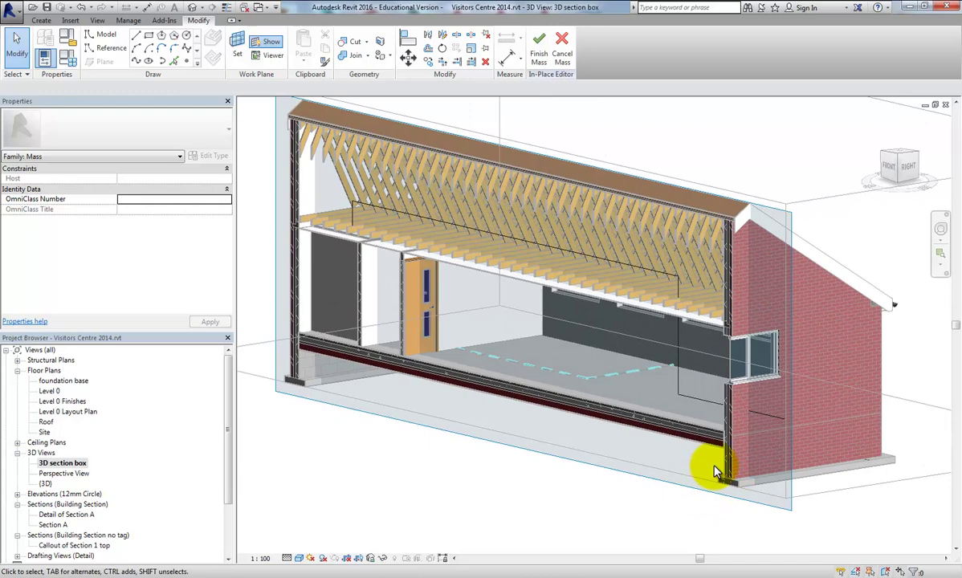
- Place a reference point on the path line where it crosses the brick end wall
left_click(187, 63)
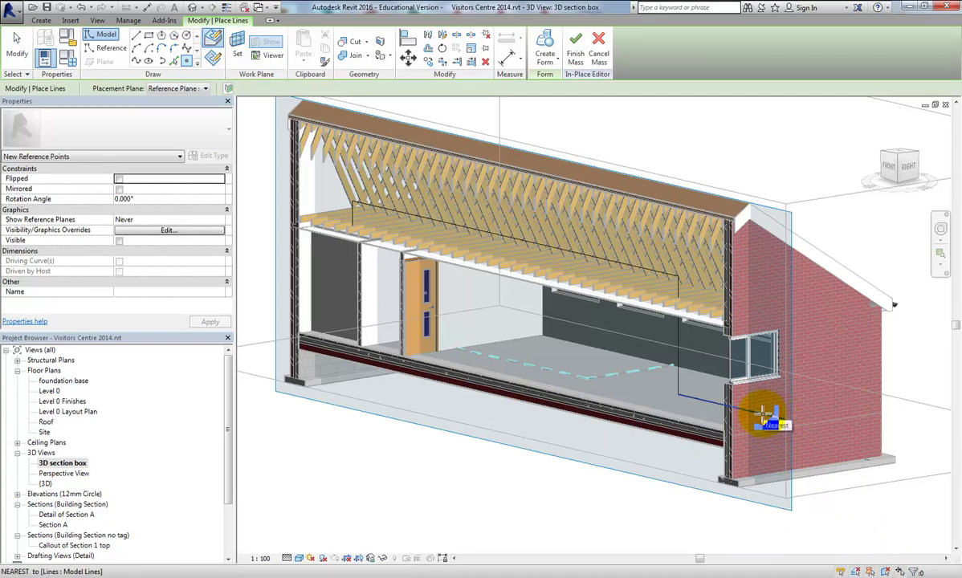
scroll(760, 414, "up", 5)
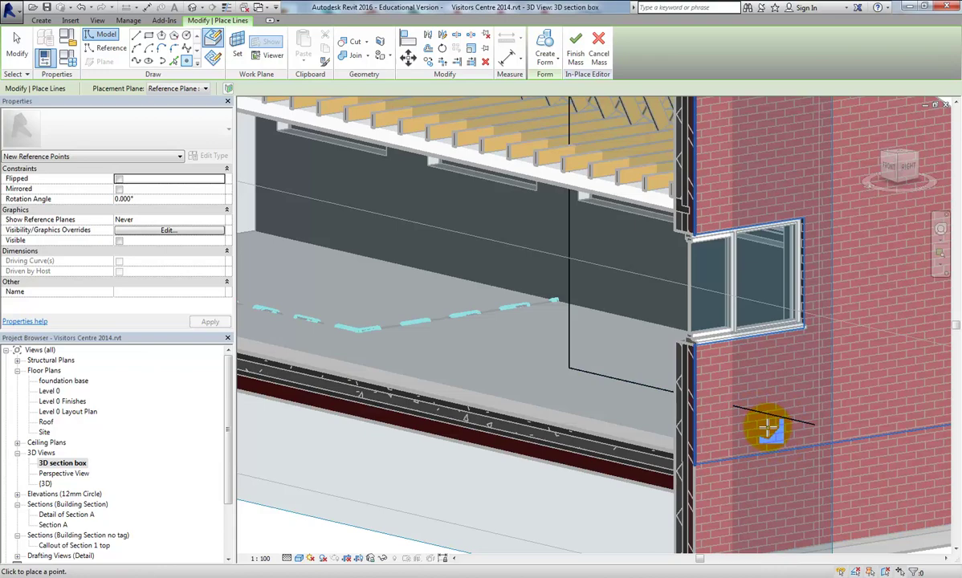
key("Escape")
key("Escape")
- Select the reference point and start a circle on it, then cancel the attempt
middle_click_drag(769, 417, 773, 423, "shift")
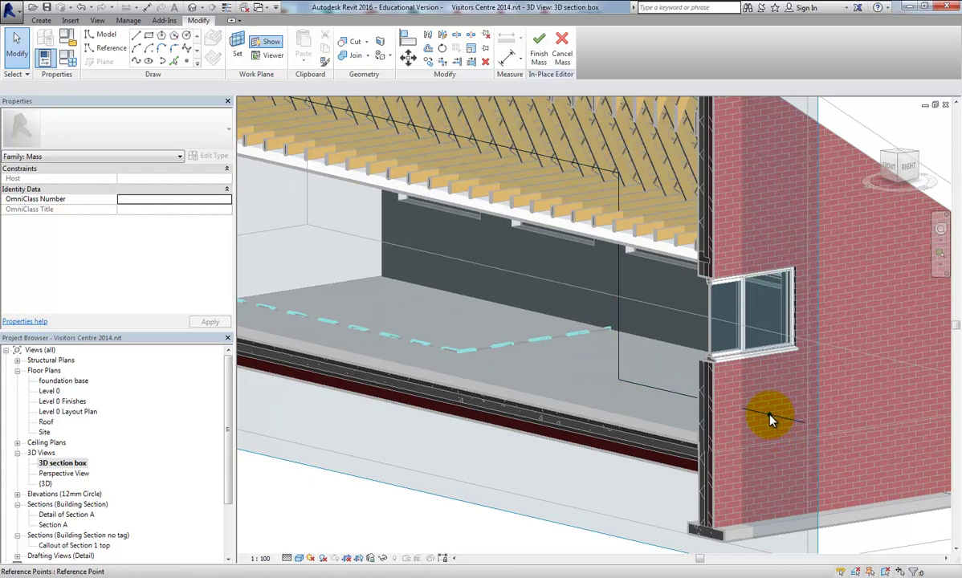
left_click(769, 418)
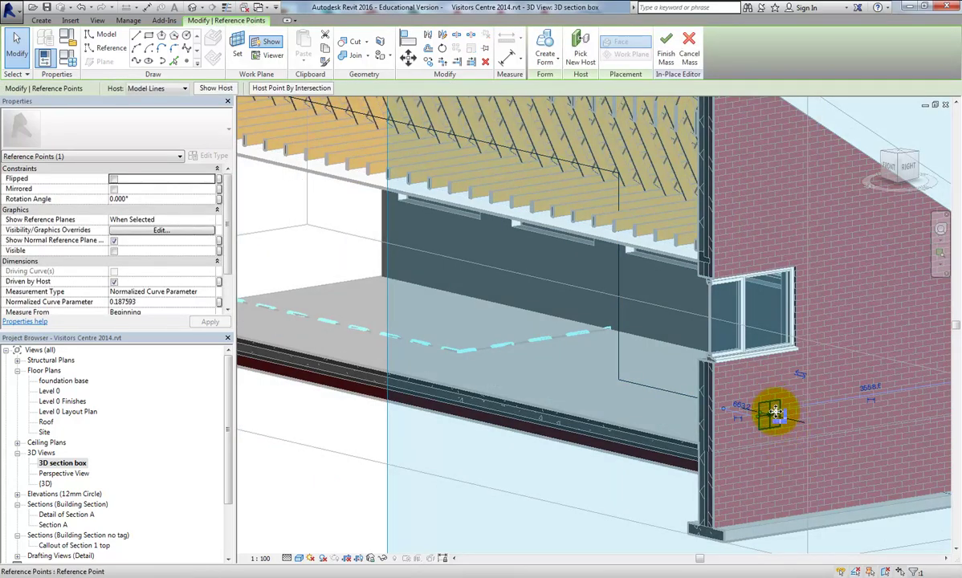
left_click(188, 37)
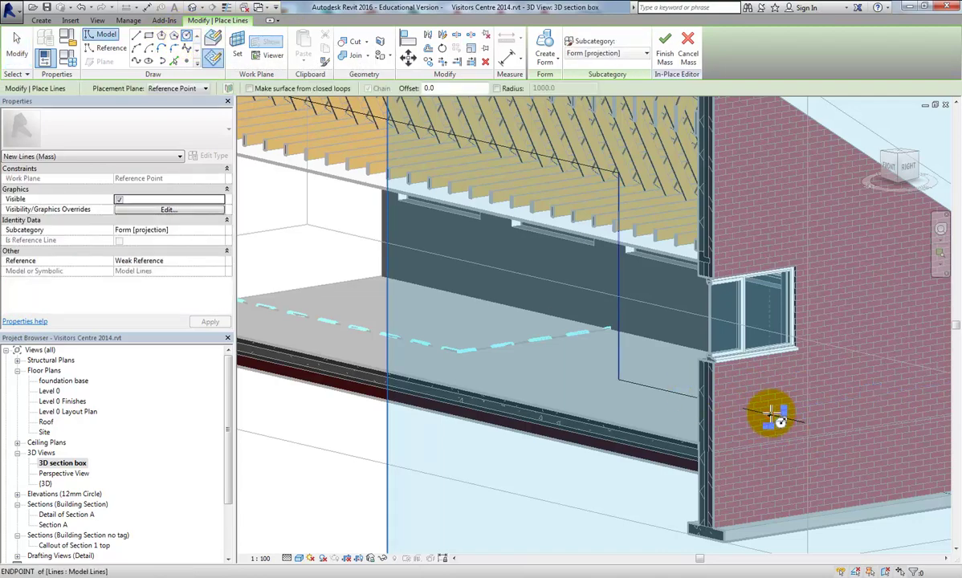
left_click(769, 414)
scroll(770, 414, "up", 2)
scroll(771, 415, "up", 2)
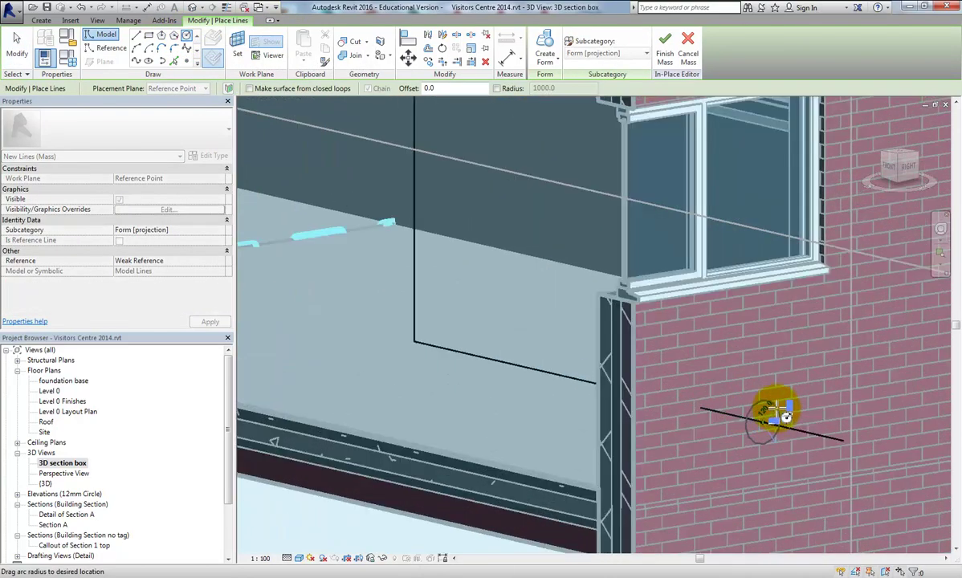
key("Escape")
scroll(794, 434, "down", 6)
key("Escape")
scroll(784, 446, "up", 5)
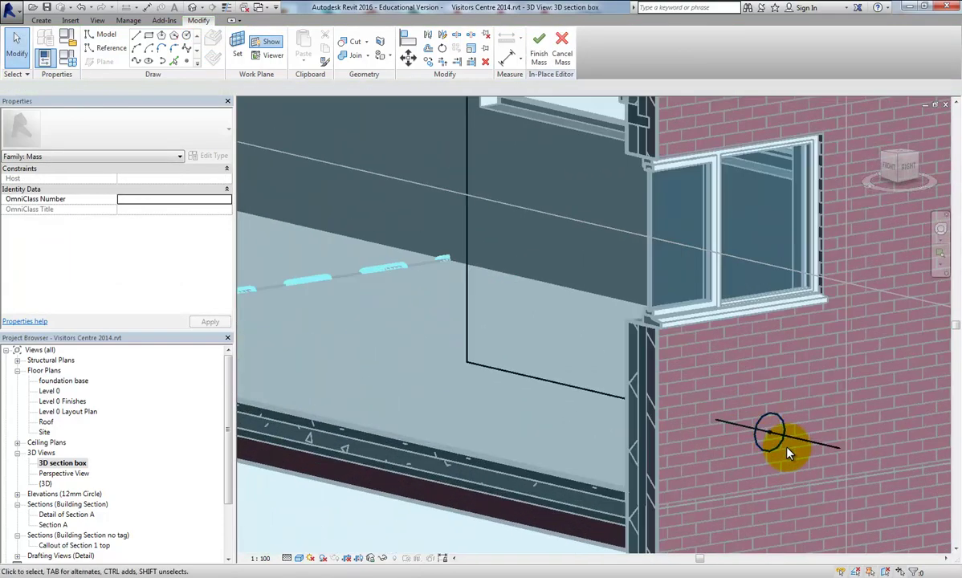
scroll(786, 453, "down", 2)
scroll(788, 451, "up", 2)
scroll(793, 460, "down", 2)
scroll(792, 460, "up", 2)
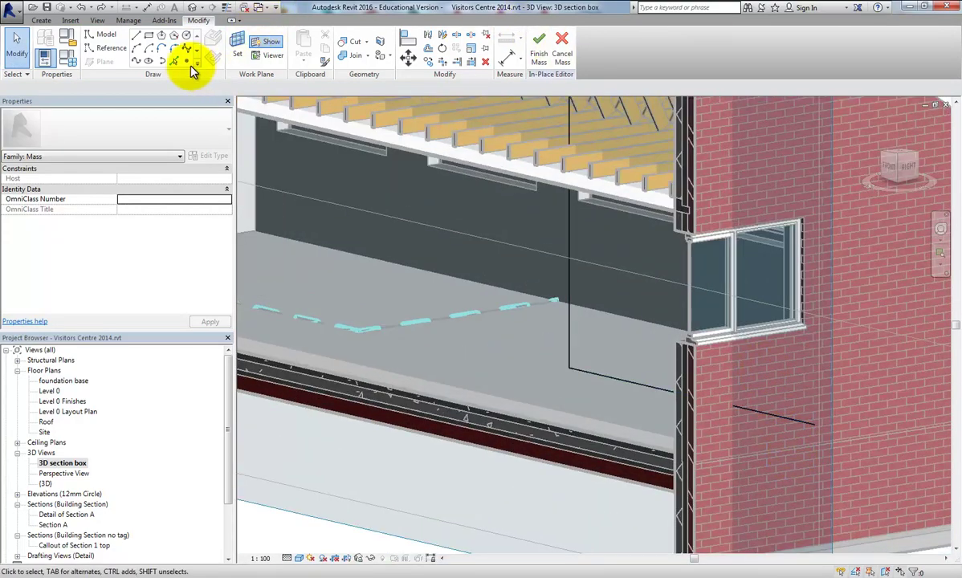
- Place a fresh reference point on the wall line and select it
left_click(187, 65)
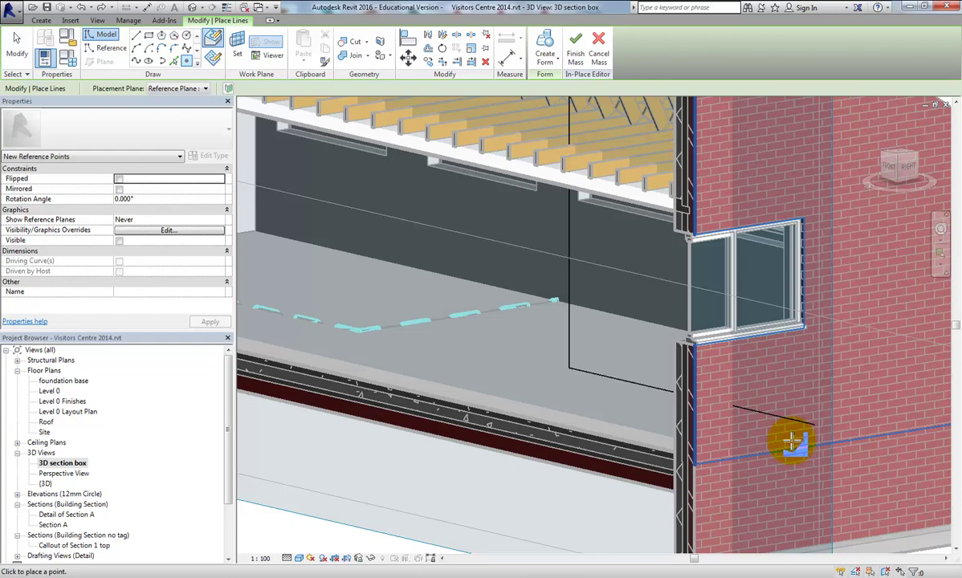
key("Escape")
key("Escape")
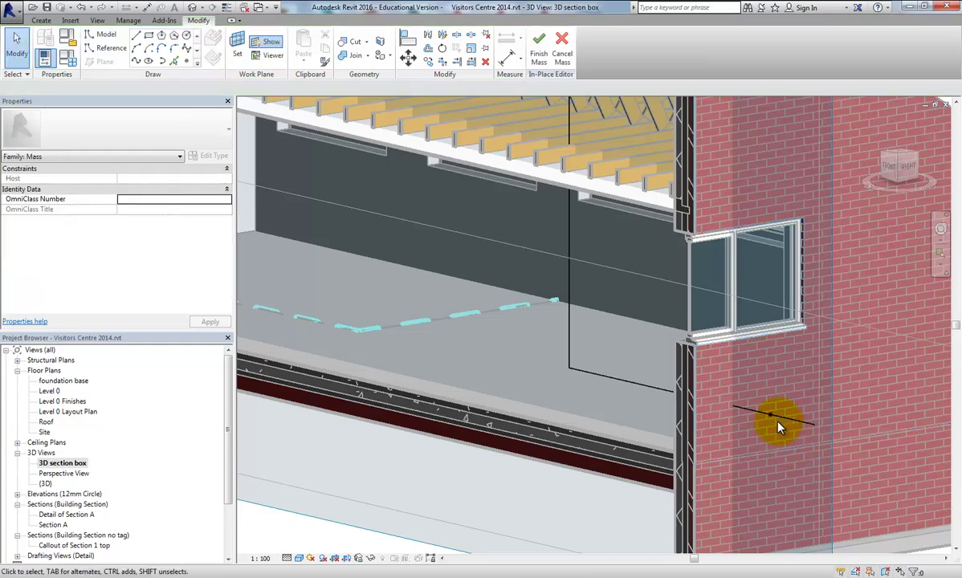
key("Tab")
key("Tab")
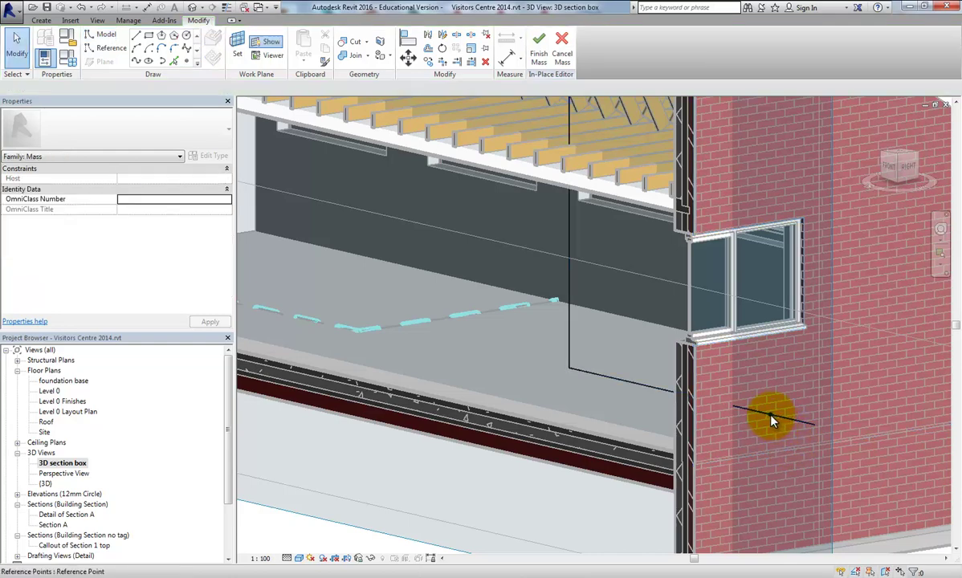
left_click(764, 416)
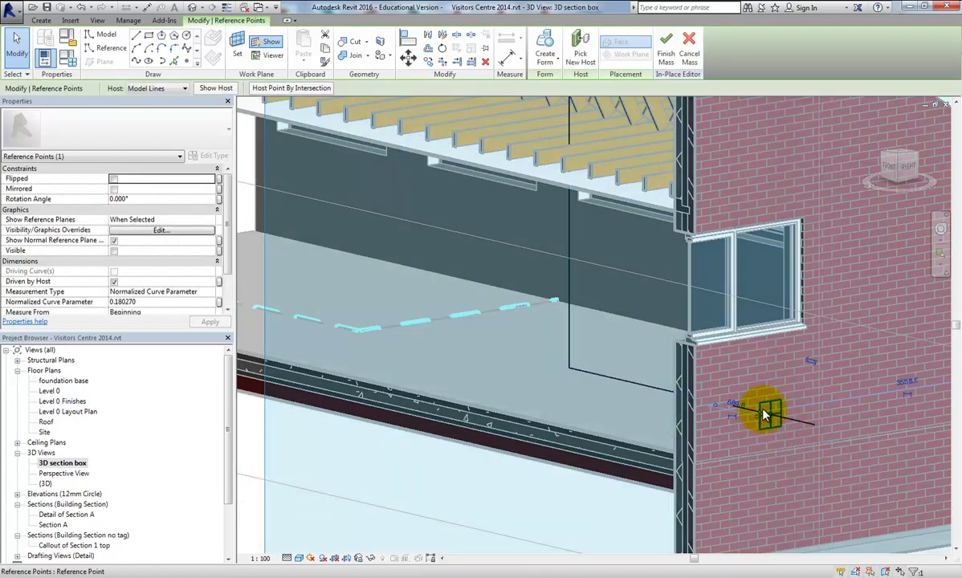
- Draw a small circle centred on that reference point at the end wall
left_click(187, 40)
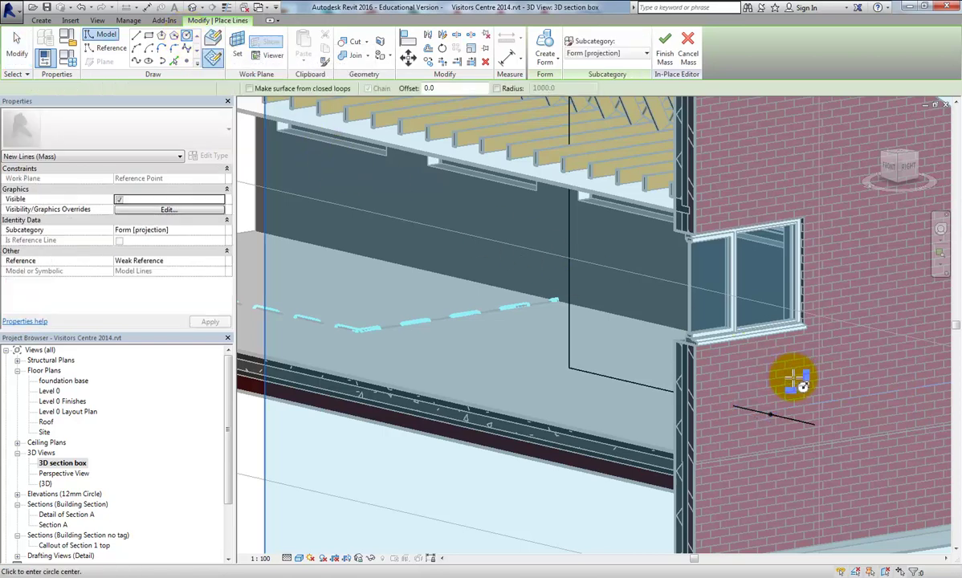
left_click(771, 413)
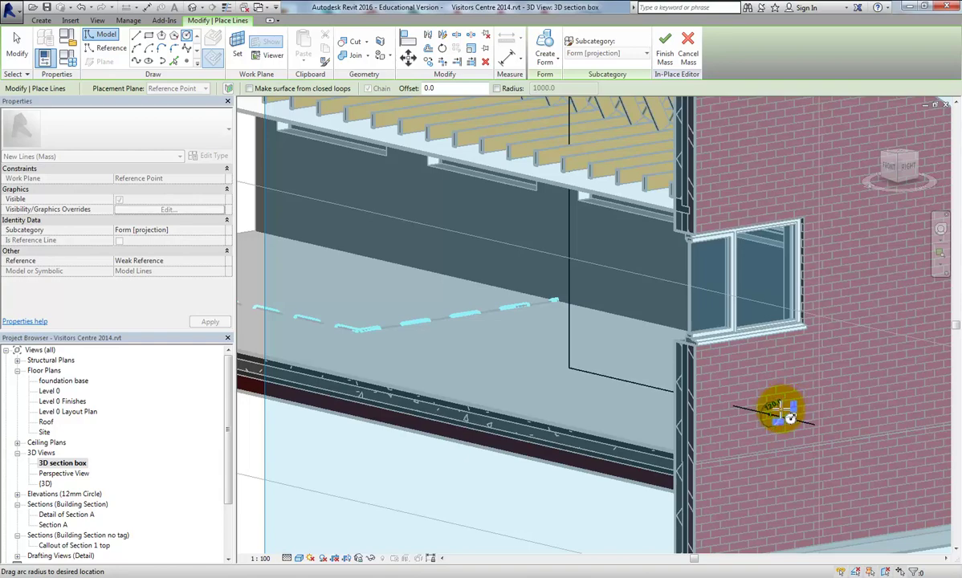
scroll(777, 411, "up", 4)
left_click(779, 415)
scroll(774, 359, "down", 5)
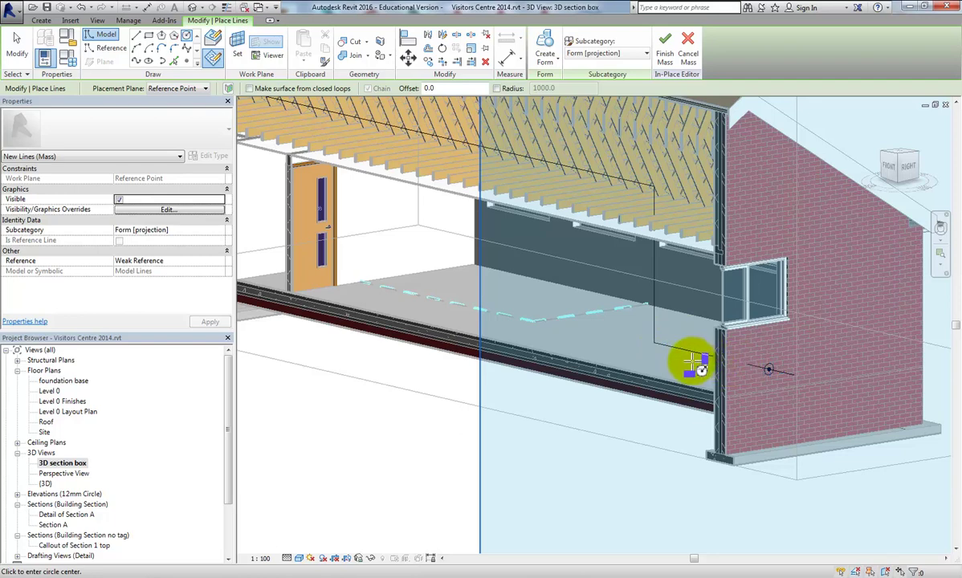
key("Escape")
key("Escape")
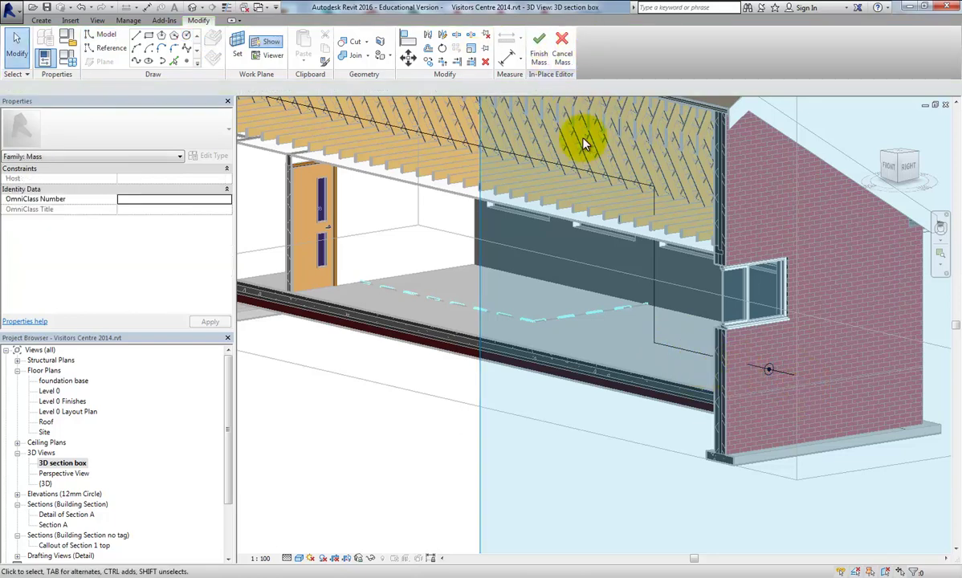
- Create a solid form from the end-wall circle and the chained path lines, then check it
left_click(770, 369)
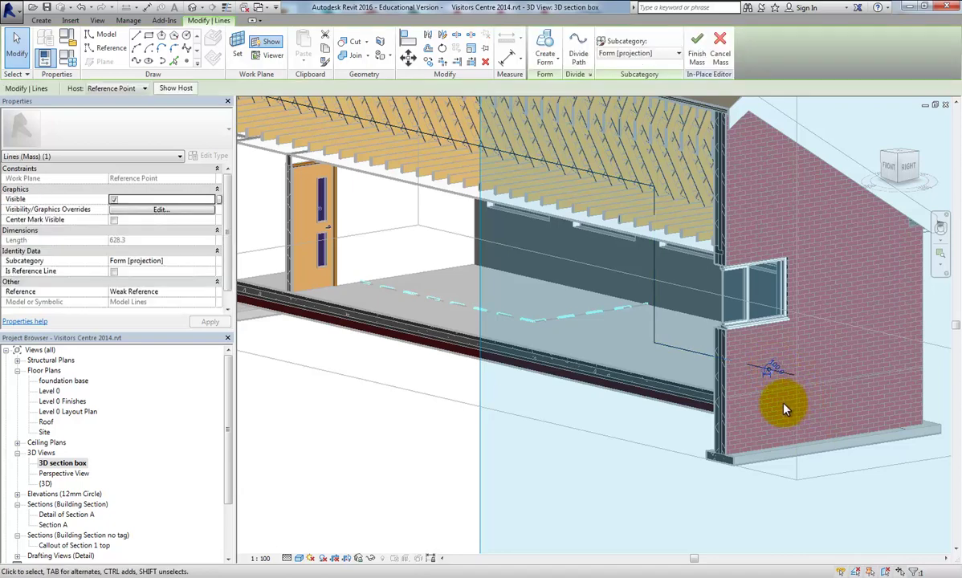
left_click(698, 354)
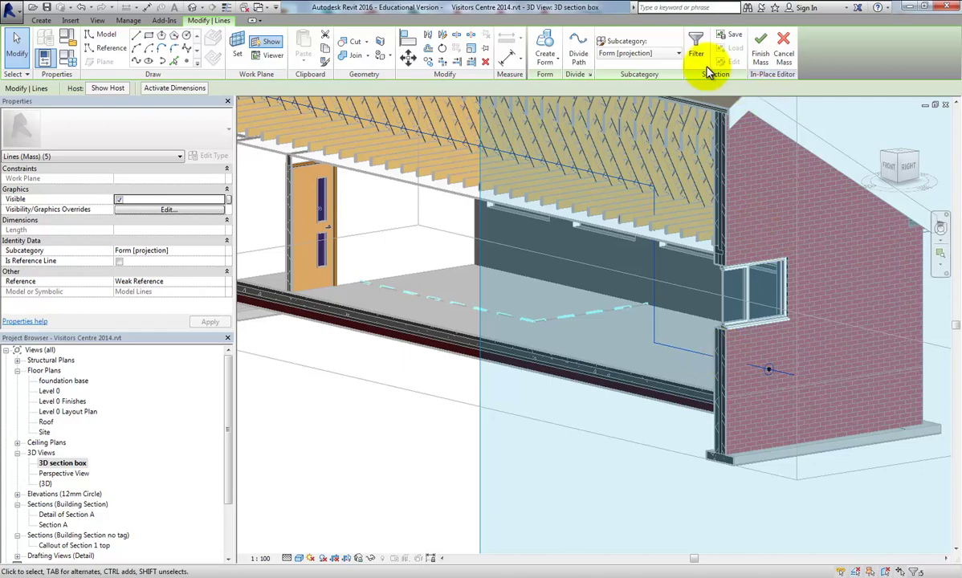
left_click(552, 65)
left_click(550, 103)
scroll(674, 518, "down", 3)
scroll(517, 446, "up", 3)
middle_click_drag(599, 498, 621, 459, "shift")
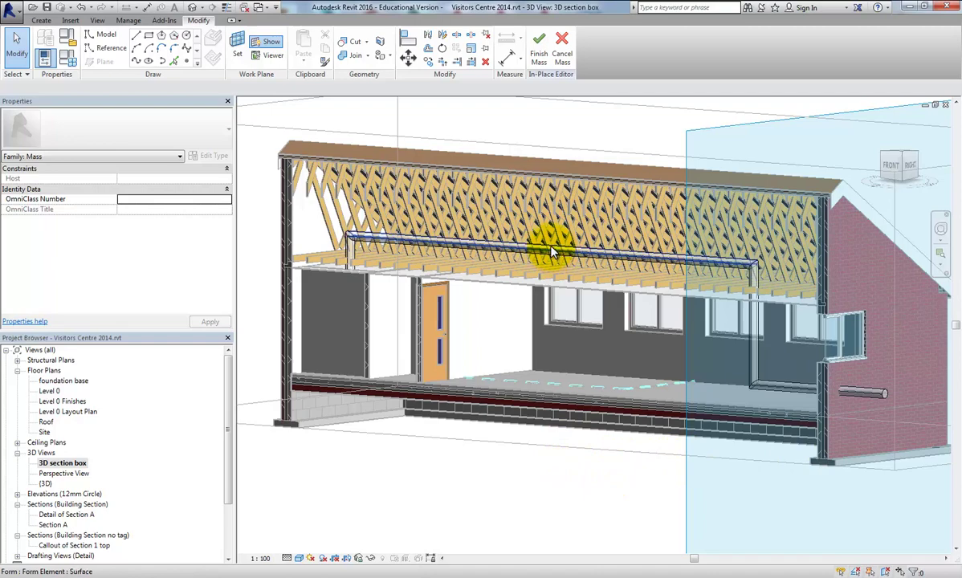
- Cycle past the beam highlight and select the whole U-shaped pipe form element
scroll(556, 249, "up", 2)
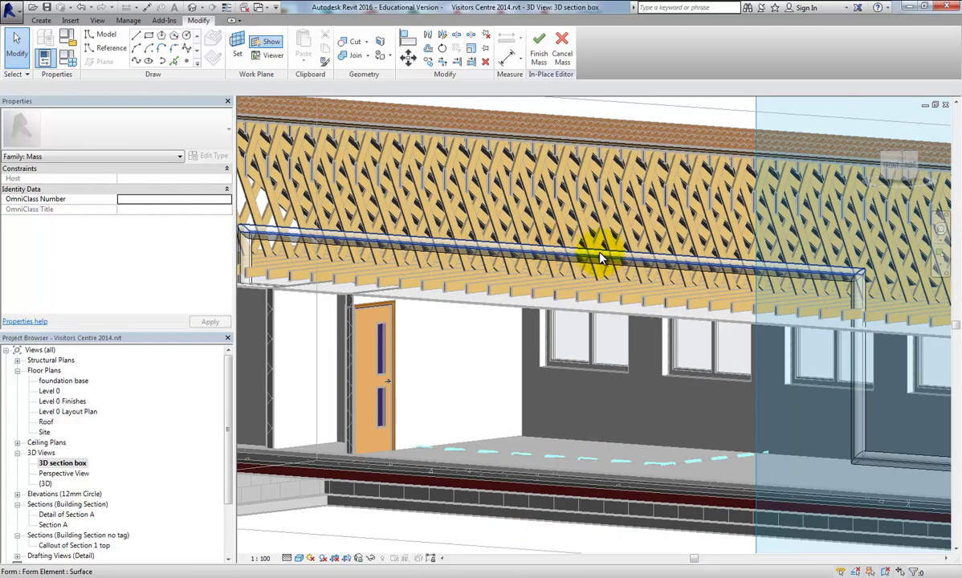
scroll(596, 256, "down", 2)
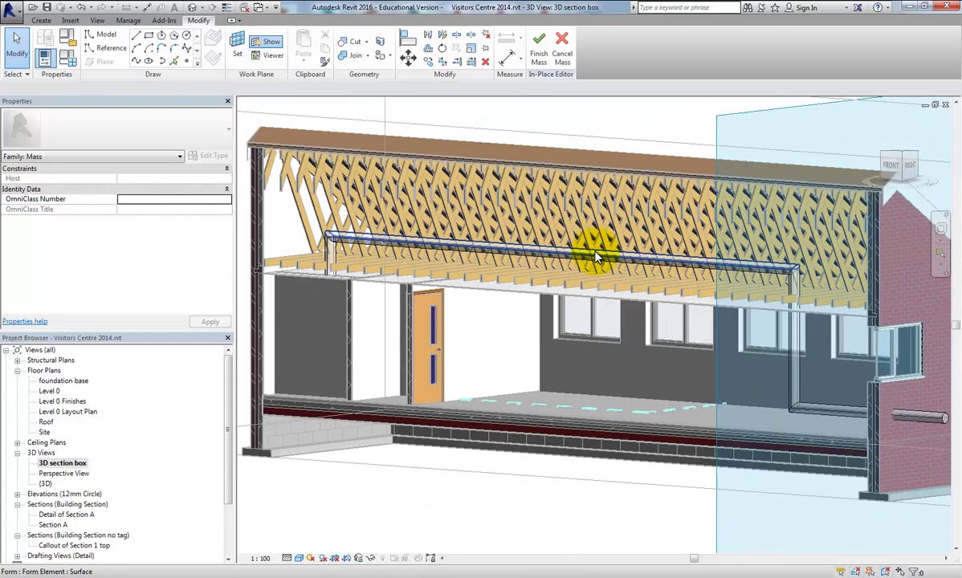
key("Tab")
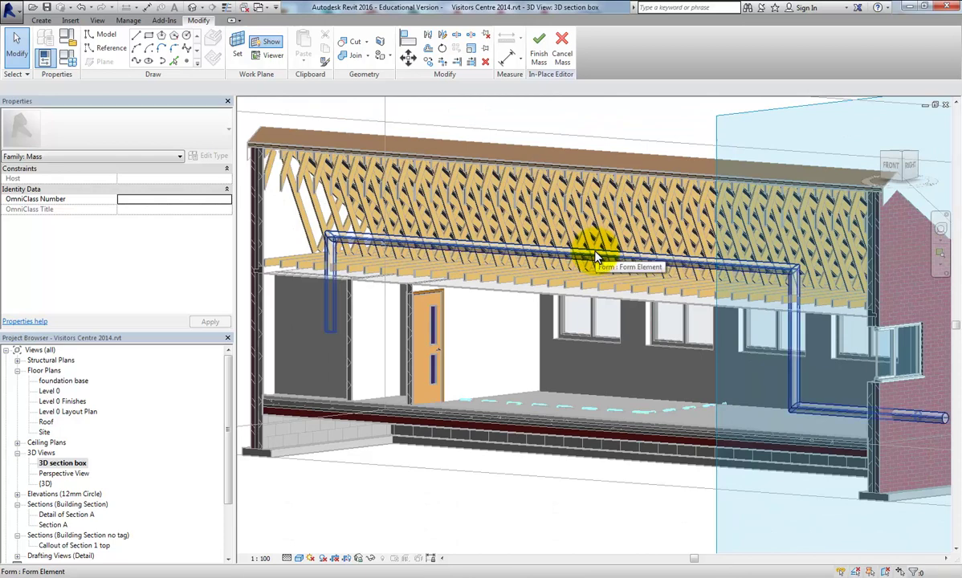
key("Tab")
key("Tab")
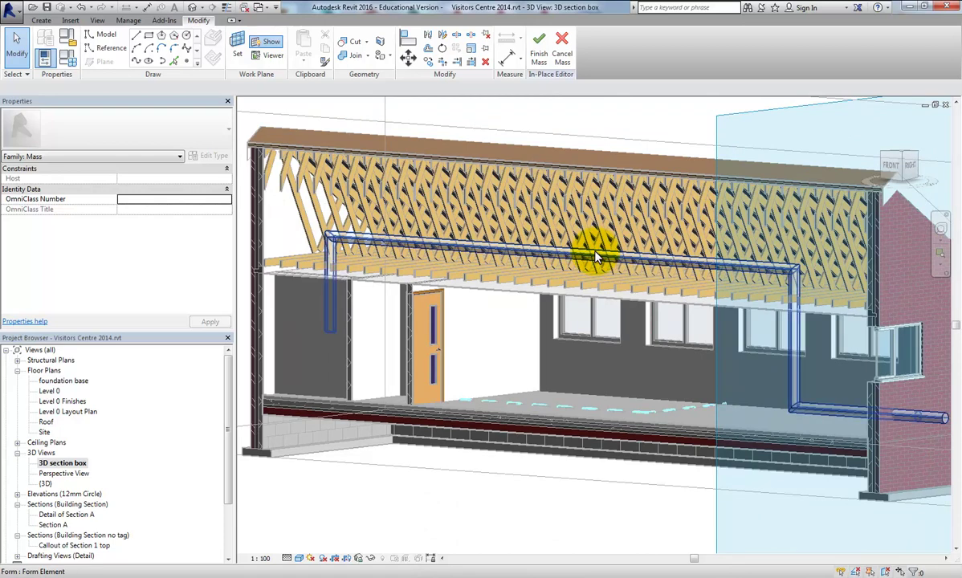
key("Tab")
key("Tab")
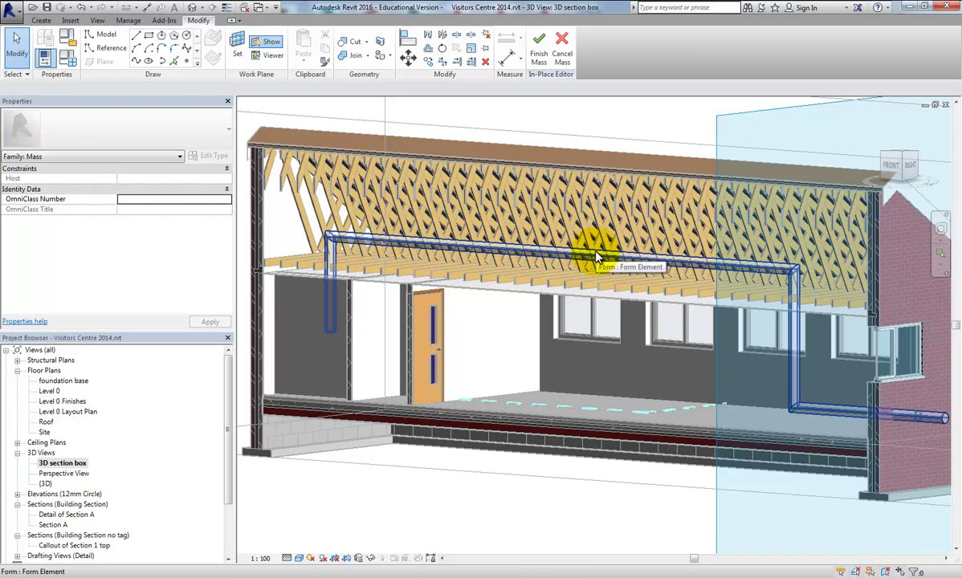
left_click(596, 257)
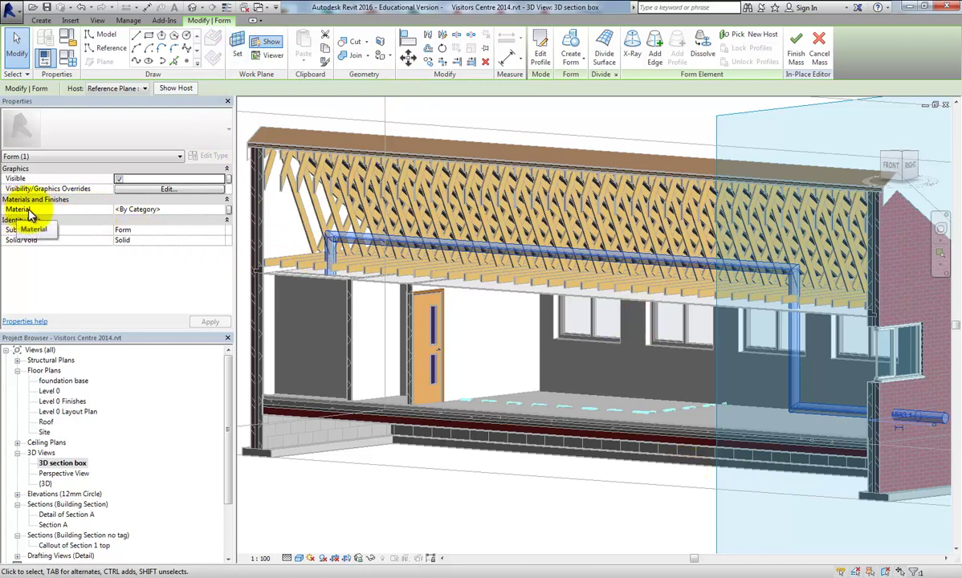
- Assign UHMW, White from the Material Browser to the pipe form's Material property
left_click(217, 211)
left_click(219, 210)
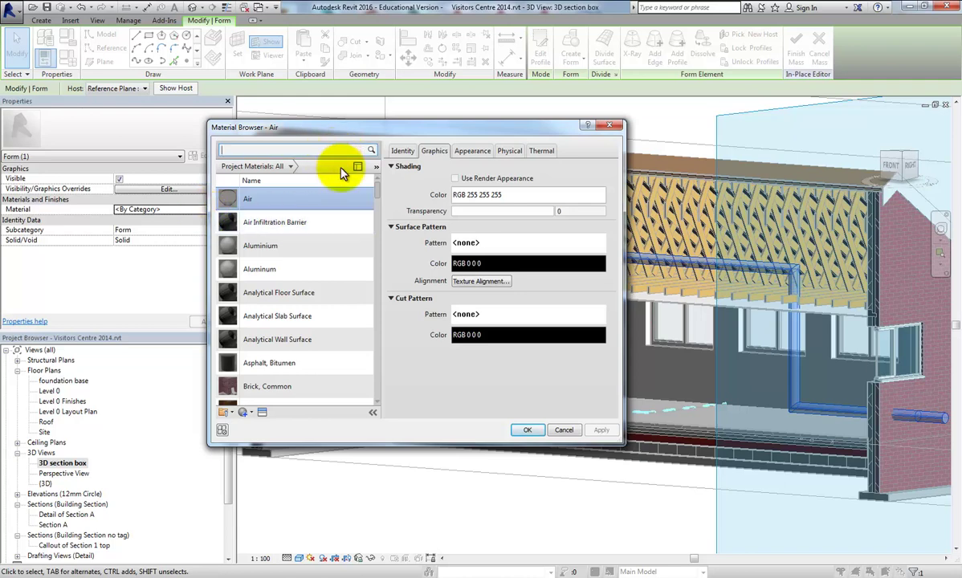
left_click_drag(379, 195, 379, 258)
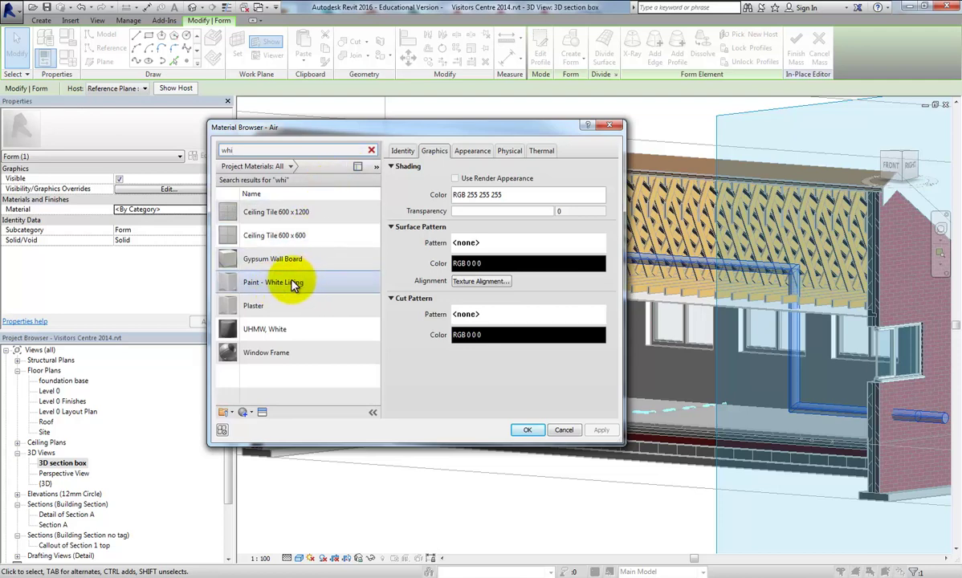
double_click(270, 329)
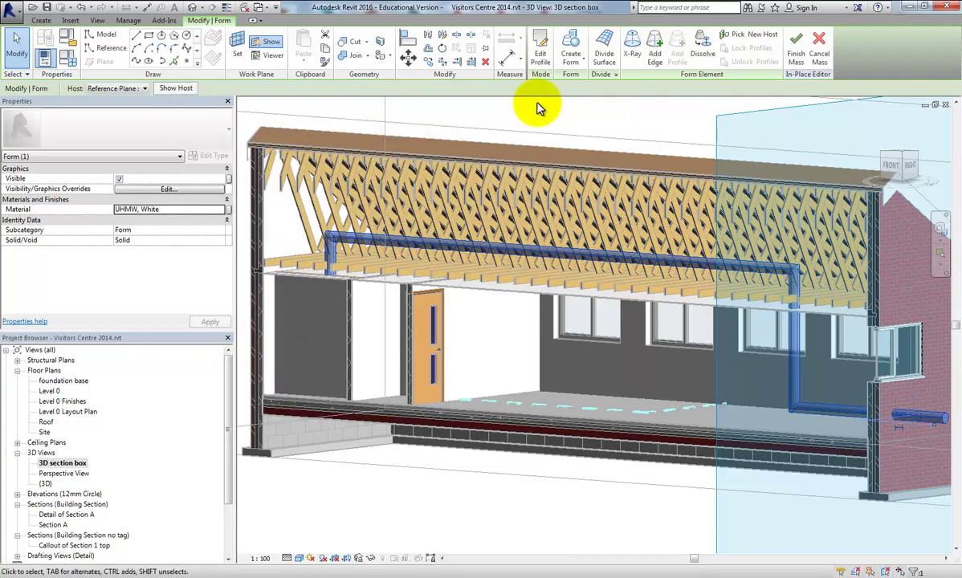
- Deselect the pipe form and finish the long axis pipe in-place mass
left_click(557, 123)
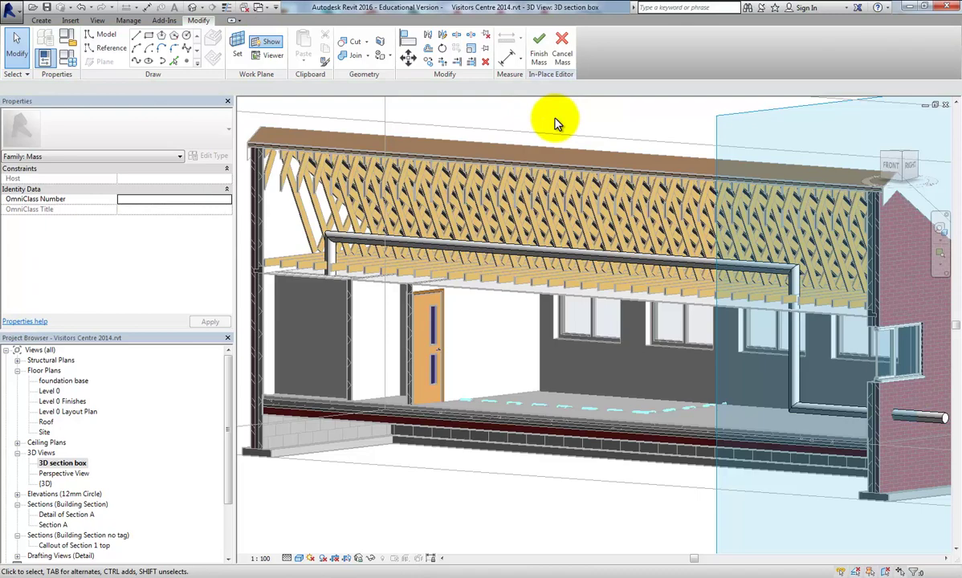
scroll(557, 123, "down", 3)
scroll(551, 118, "up", 1)
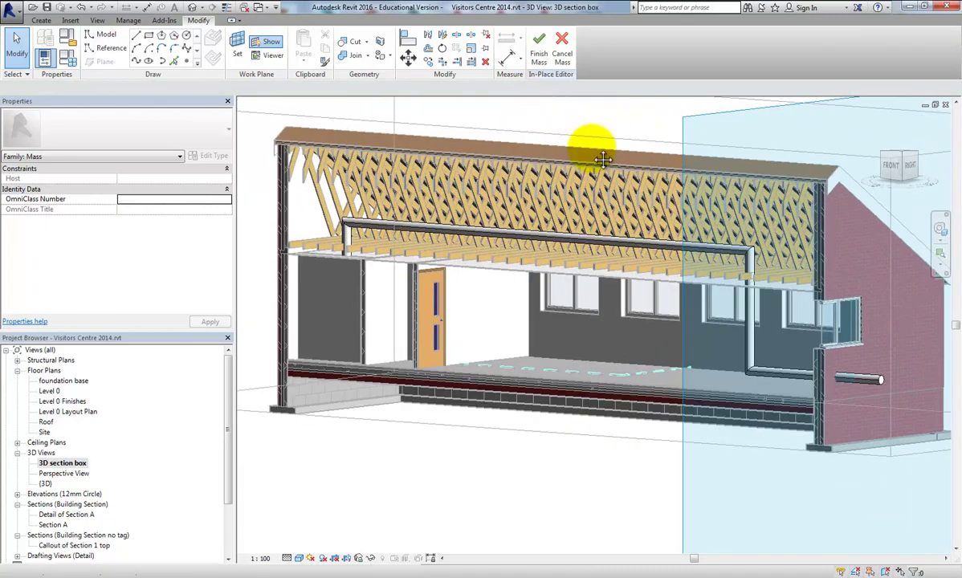
scroll(602, 148, "up", 3)
middle_click_drag(601, 148, 545, 206)
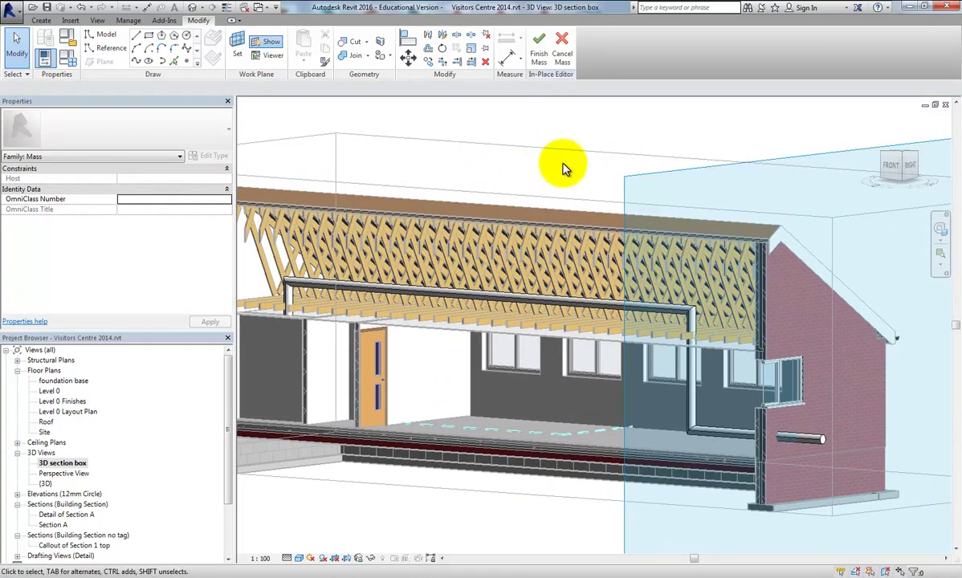
middle_click_drag(564, 168, 631, 217, "shift")
scroll(632, 217, "down", 3)
middle_click_drag(446, 204, 491, 419, "shift")
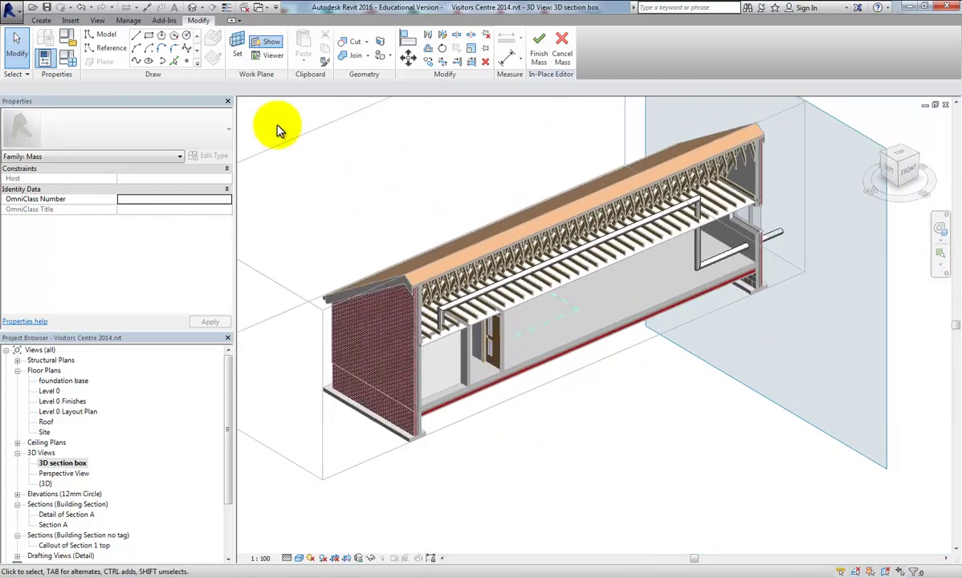
left_click(241, 51)
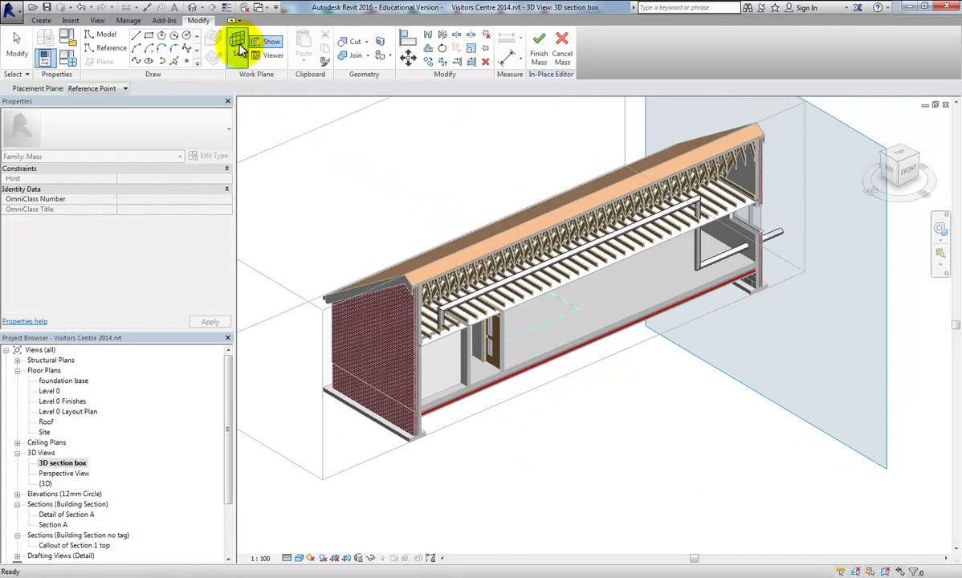
left_click(538, 47)
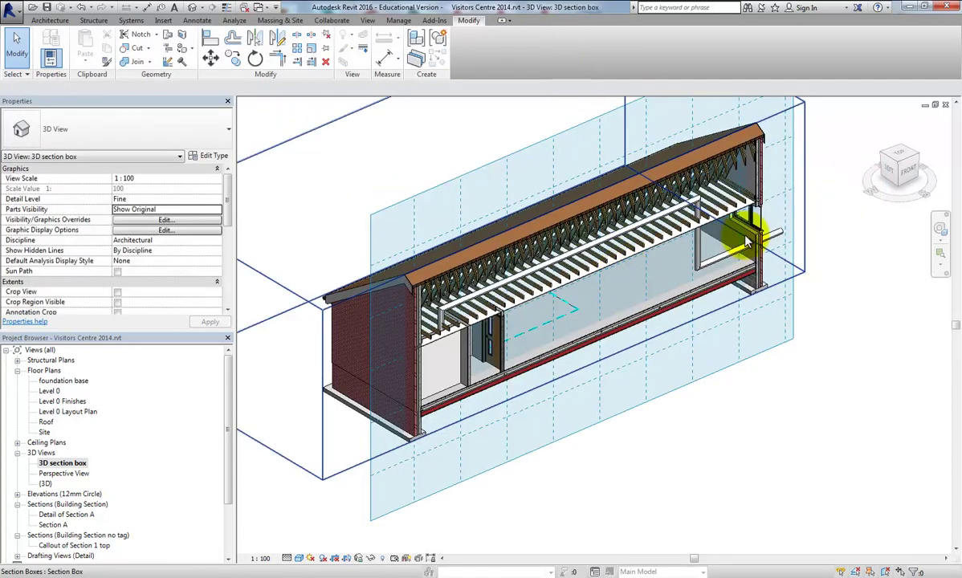
- Resize the section box so it cuts across the building's width
scroll(739, 466, "down", 2)
scroll(720, 474, "up", 2)
scroll(718, 447, "down", 1)
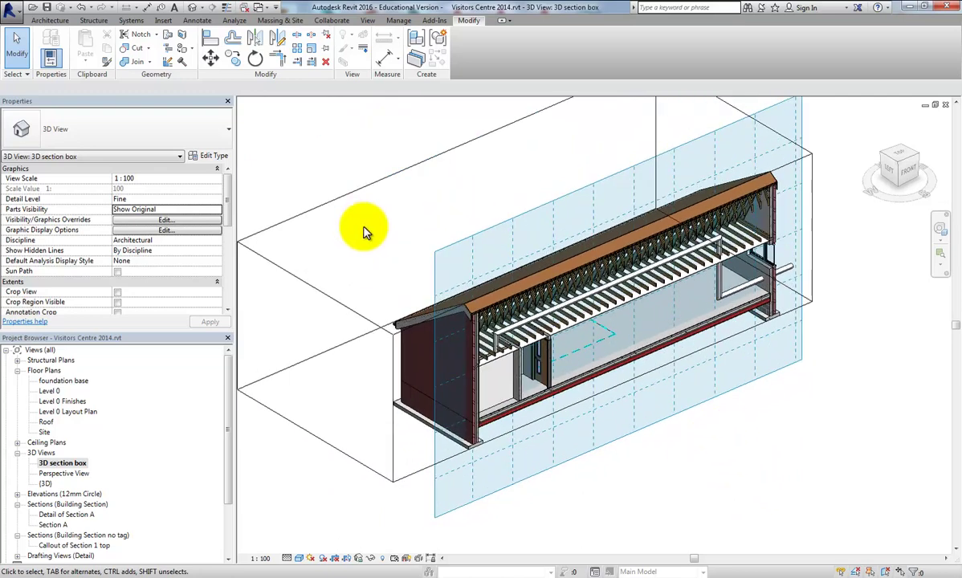
scroll(335, 138, "down", 1)
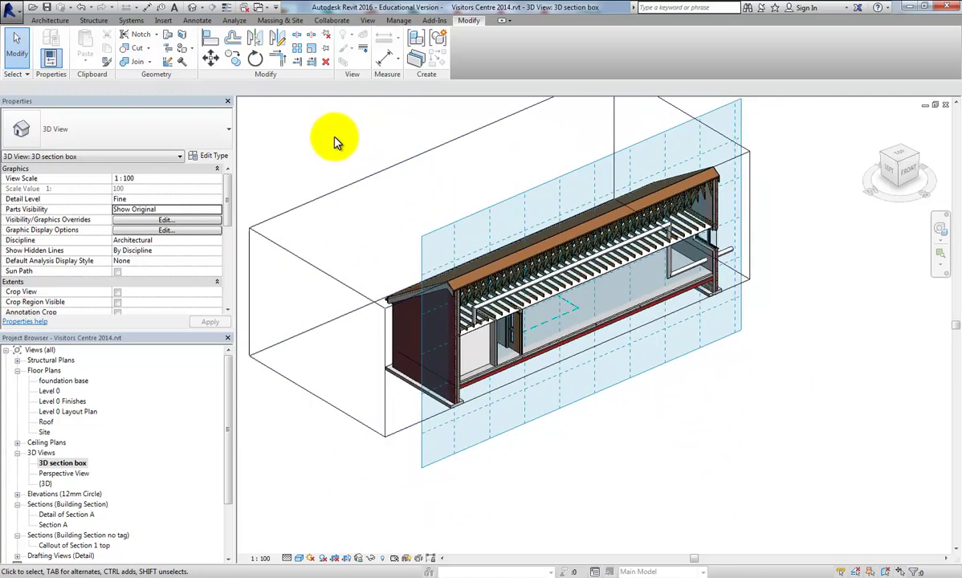
left_click(300, 264)
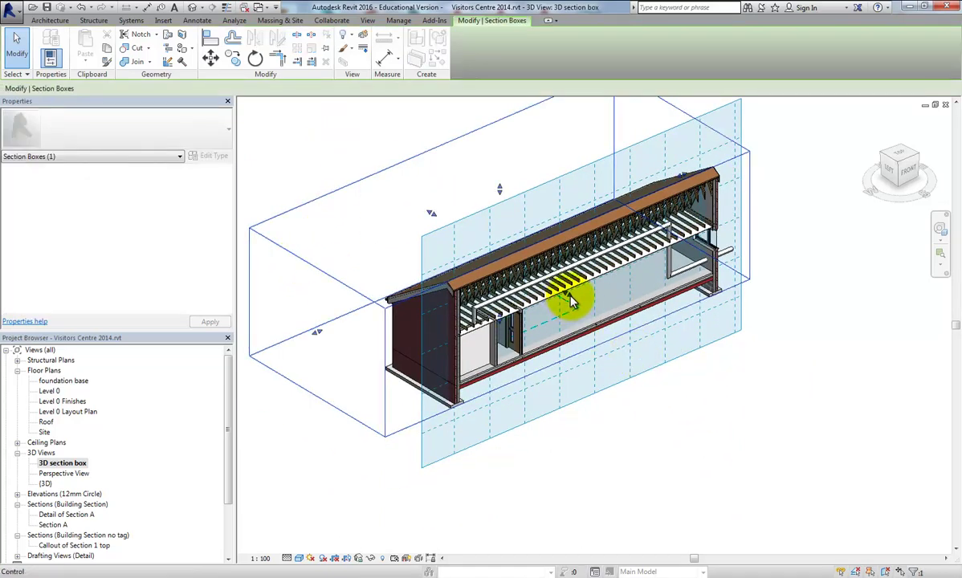
key("ctrl")
left_click_drag(570, 301, 750, 461)
left_click(751, 461)
left_click(535, 501)
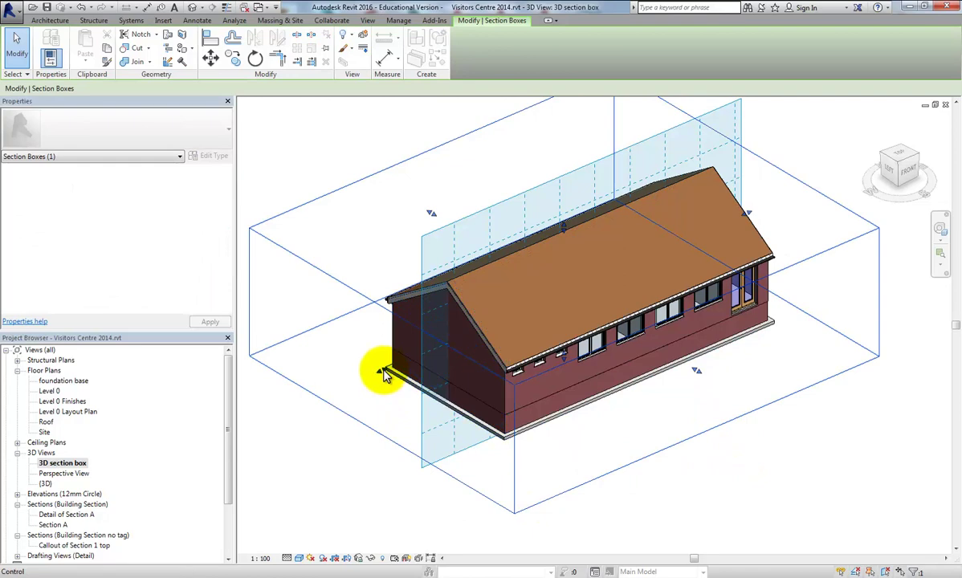
left_click_drag(382, 375, 464, 334)
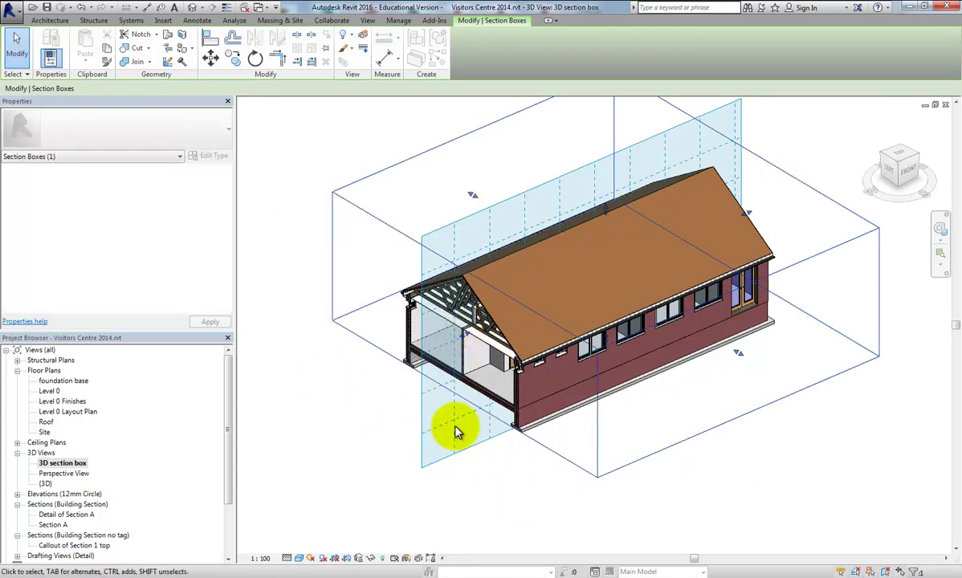
left_click(481, 503)
- Orbit to a straight front view of the cut house exposing the roof trusses
middle_click_drag(481, 503, 595, 414, "shift")
scroll(595, 414, "up", 1)
middle_click_drag(331, 186, 534, 404)
scroll(567, 342, "up", 2)
scroll(562, 426, "down", 2)
middle_click_drag(578, 440, 644, 493, "shift")
middle_click_drag(562, 468, 480, 452, "shift")
scroll(490, 455, "down", 2)
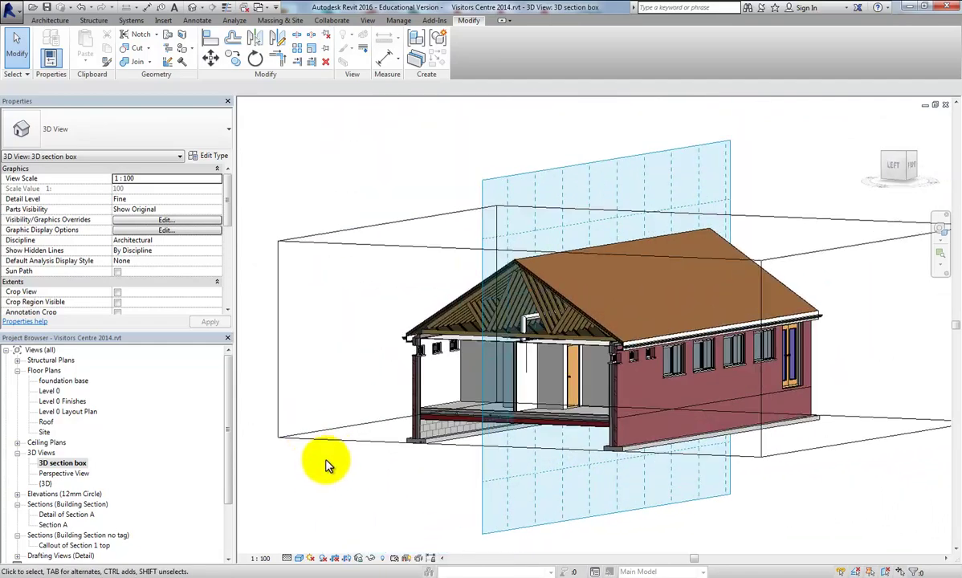
scroll(551, 383, "up", 3)
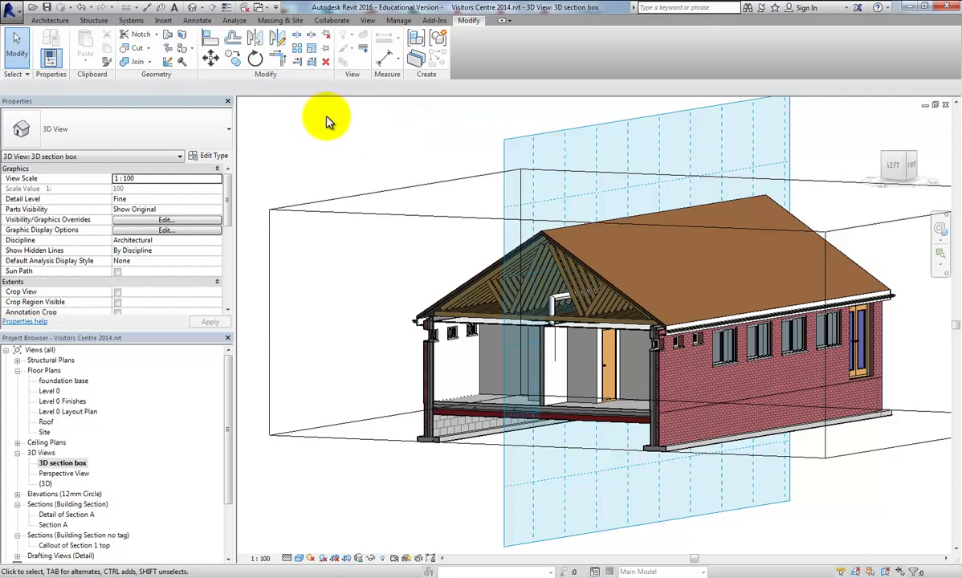
- Create a new in-place mass named 'Pipe WC'
left_click(280, 20)
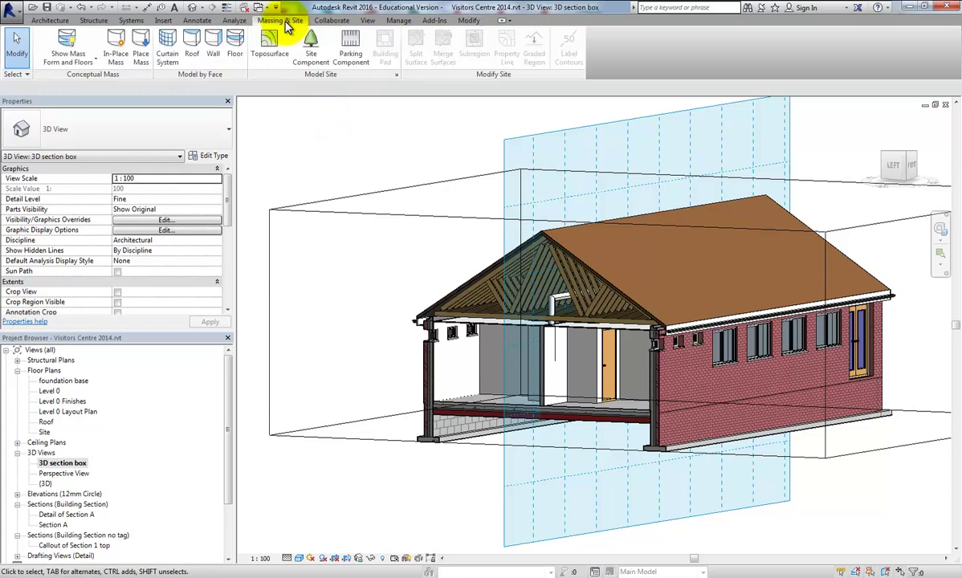
left_click(119, 50)
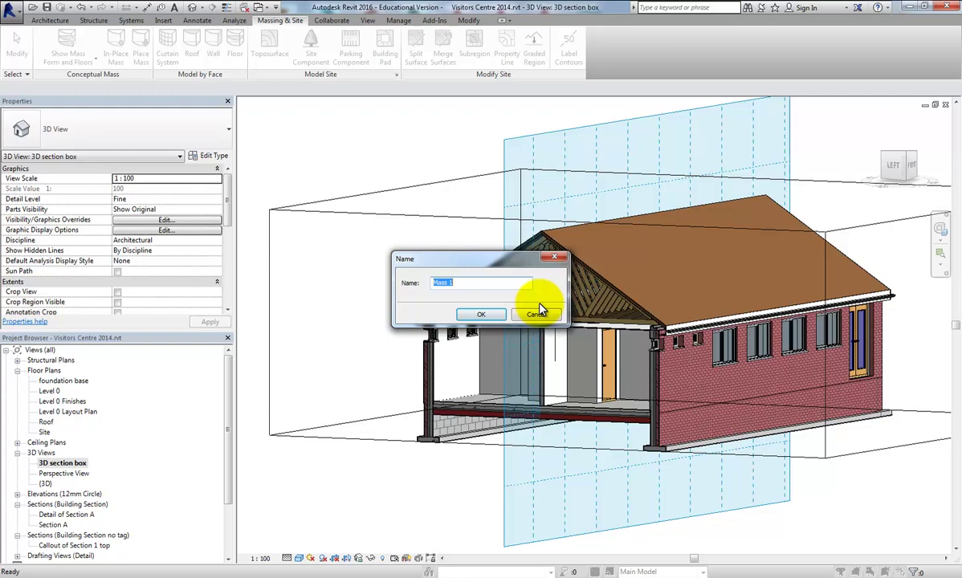
type("Pipe WC")
left_click(482, 315)
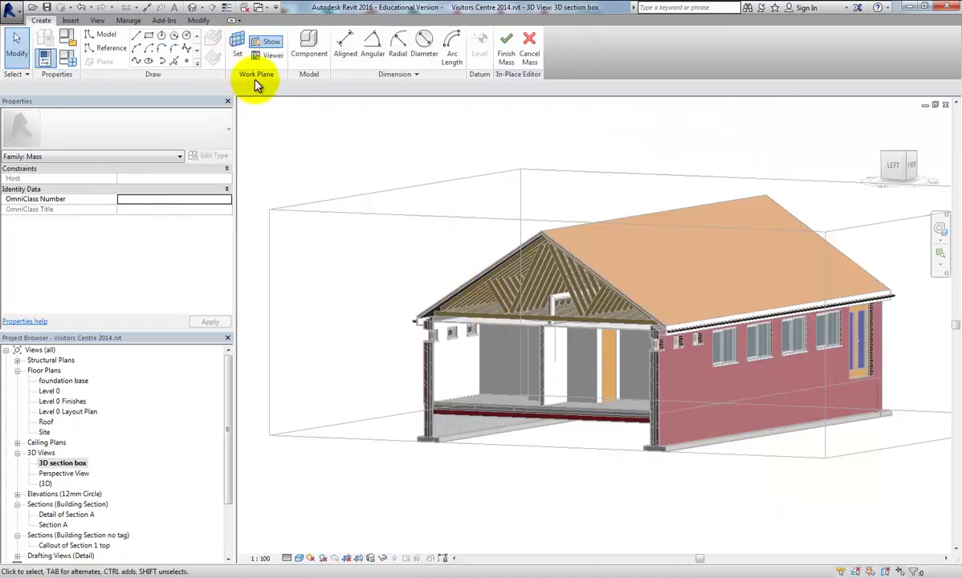
- Set the work plane to Reference Plane: WC pipes short axis
left_click(237, 49)
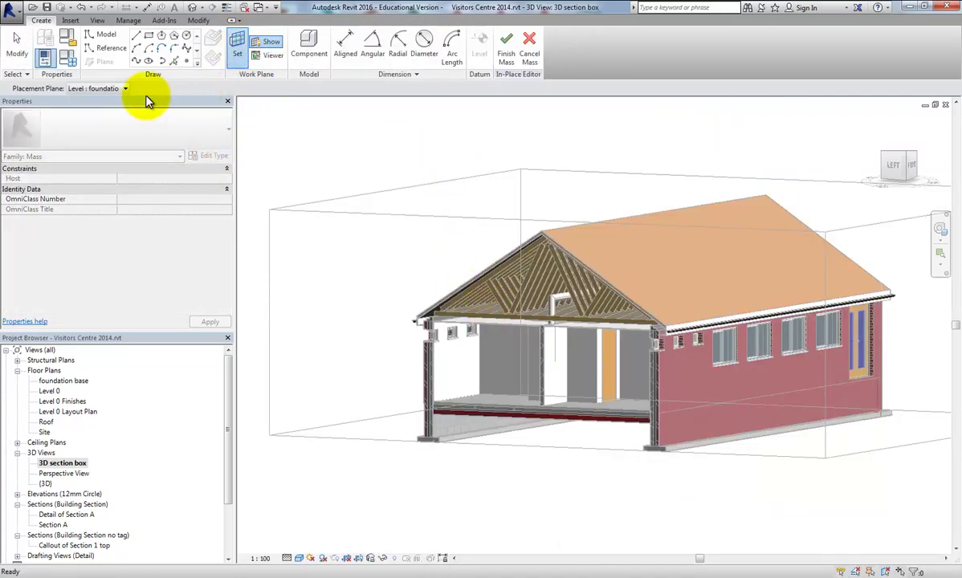
left_click(125, 89)
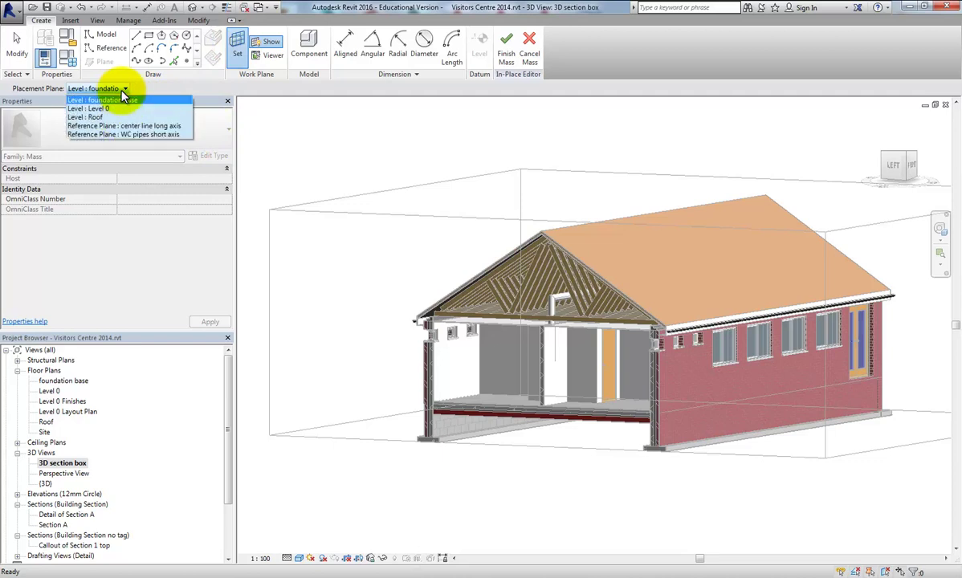
left_click(138, 134)
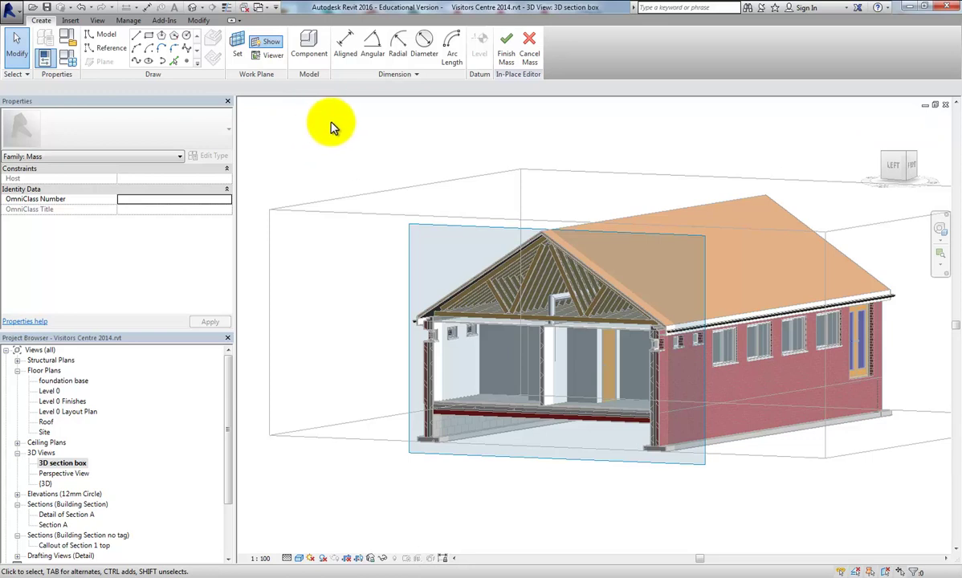
- Draw chained model lines up from the floor, across below the ceiling, and back down
left_click(137, 38)
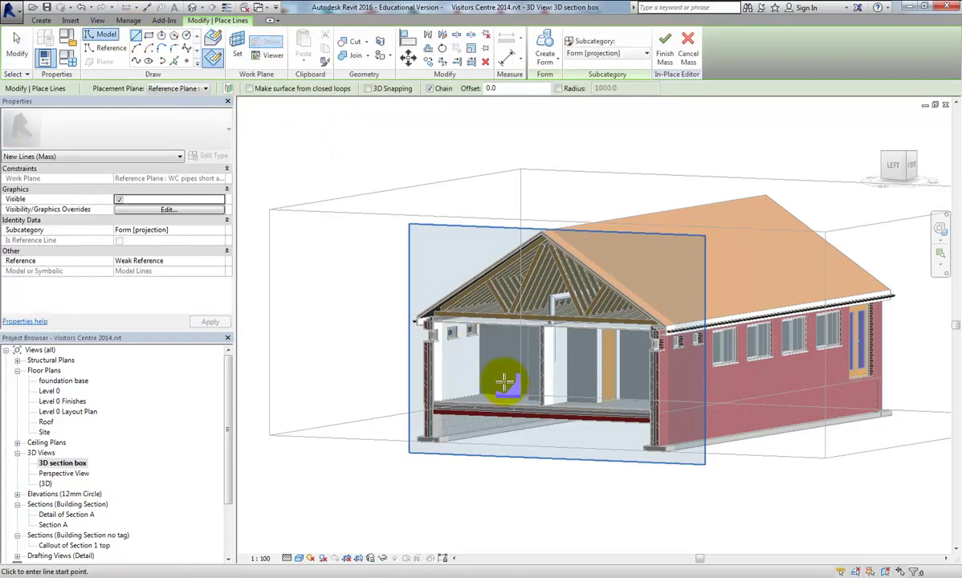
scroll(504, 383, "up", 4)
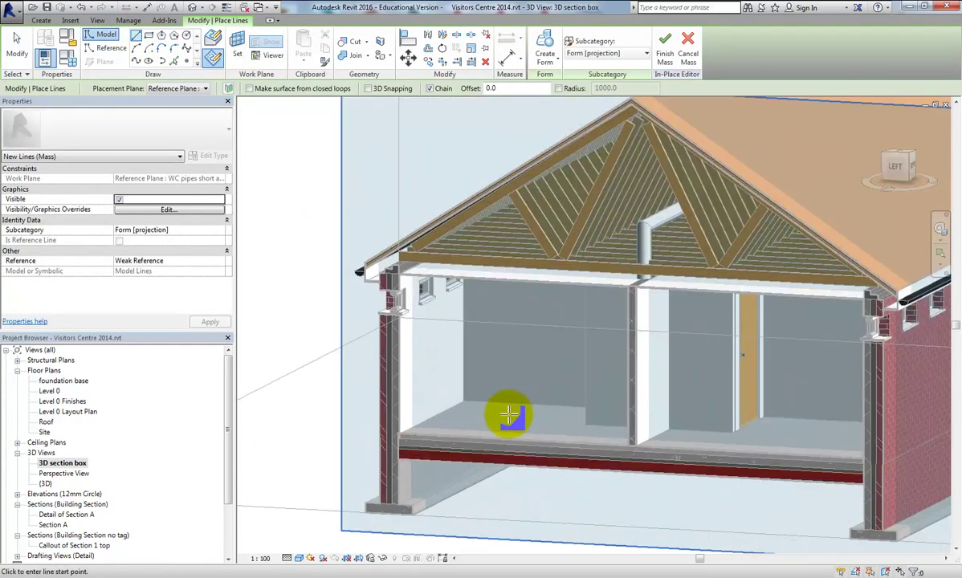
scroll(530, 360, "up", 1)
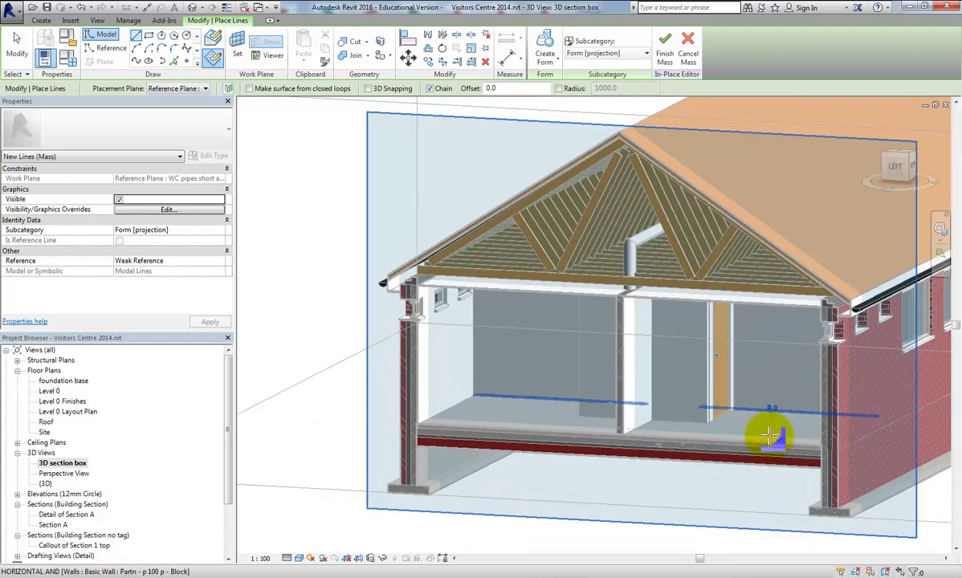
left_click(768, 435)
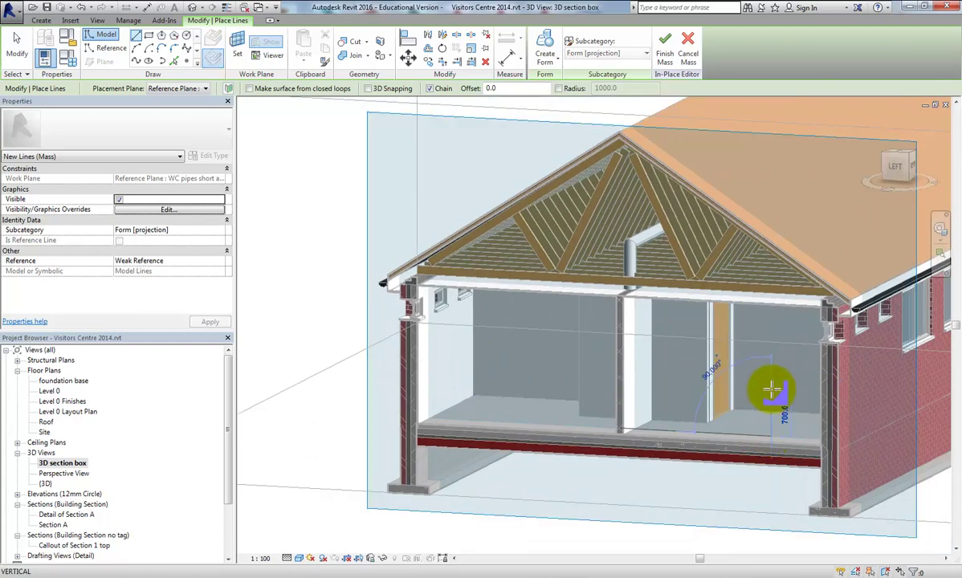
left_click(772, 328)
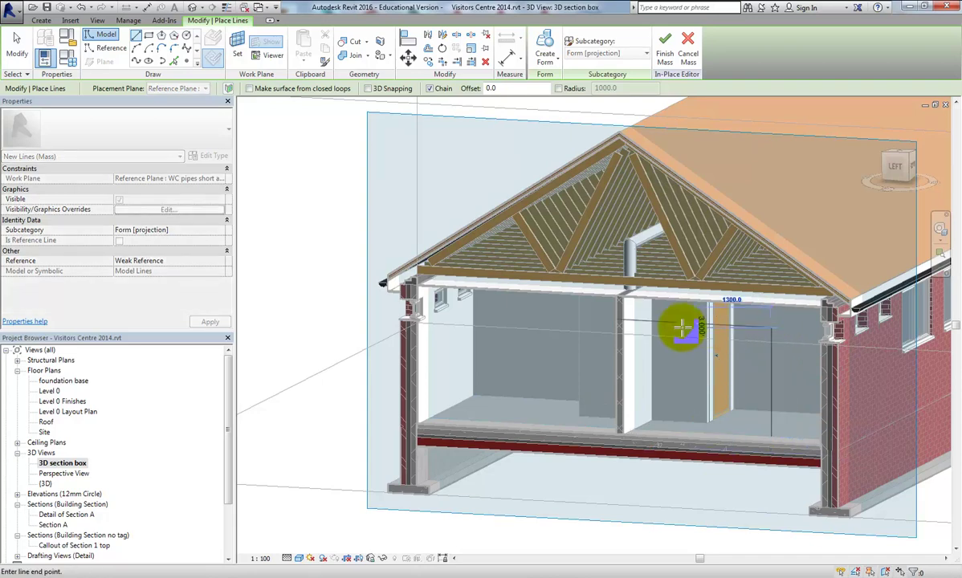
left_click(484, 314)
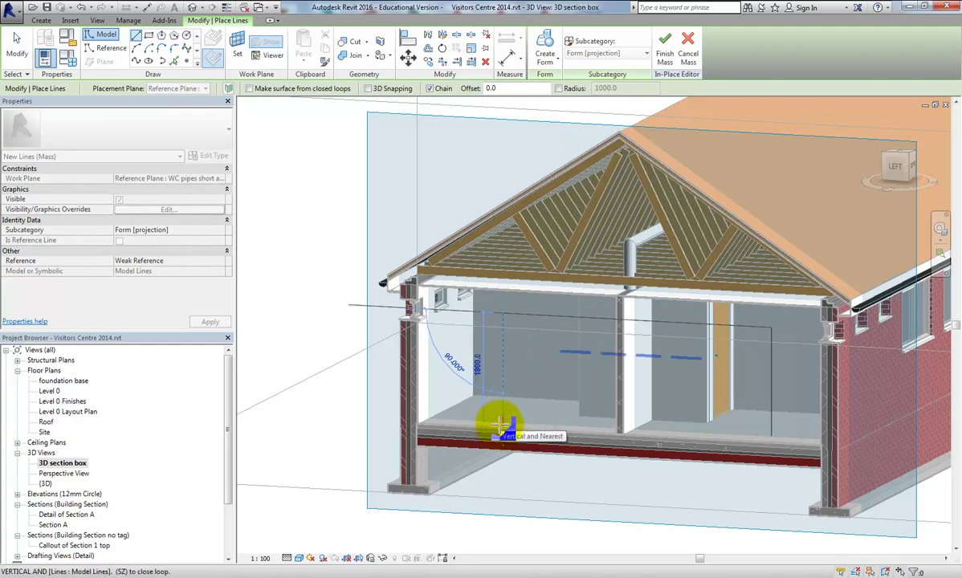
left_click(501, 423)
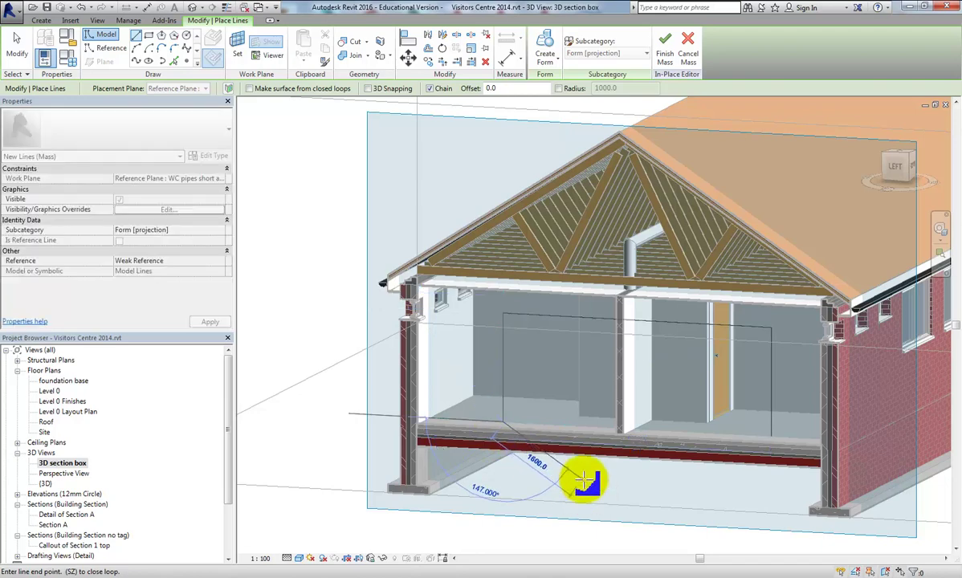
key("Escape")
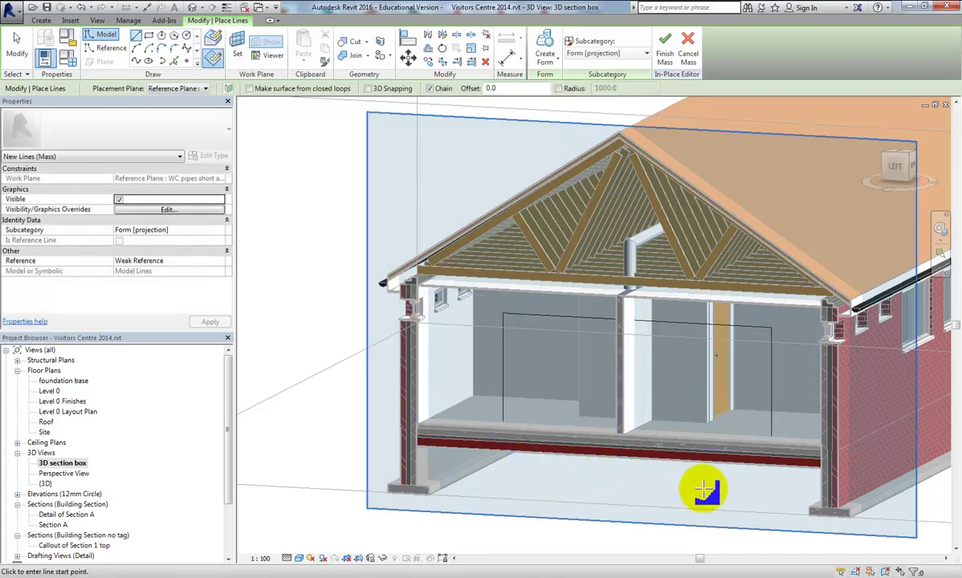
key("Escape")
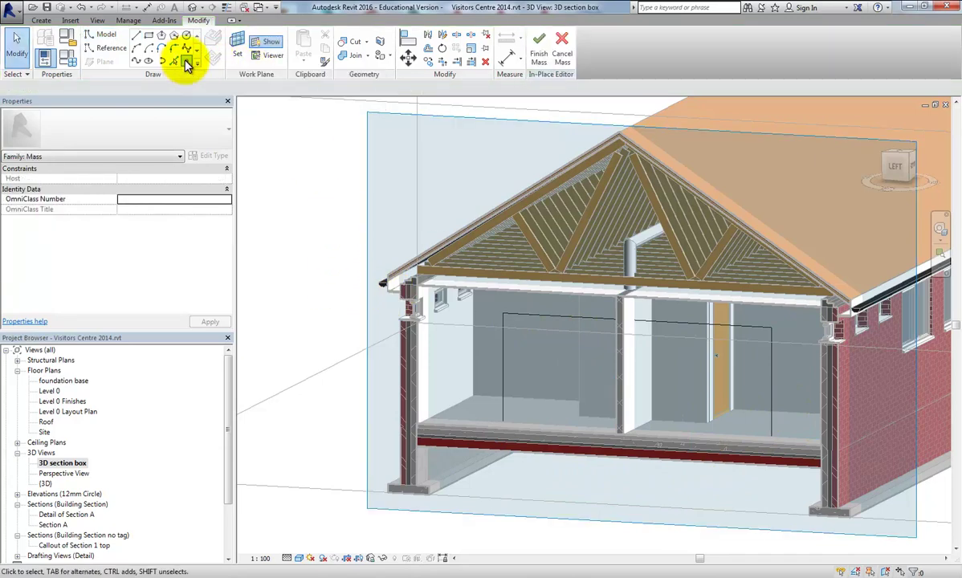
- Place a reference point on the WC path's rising leg and select it
left_click(186, 62)
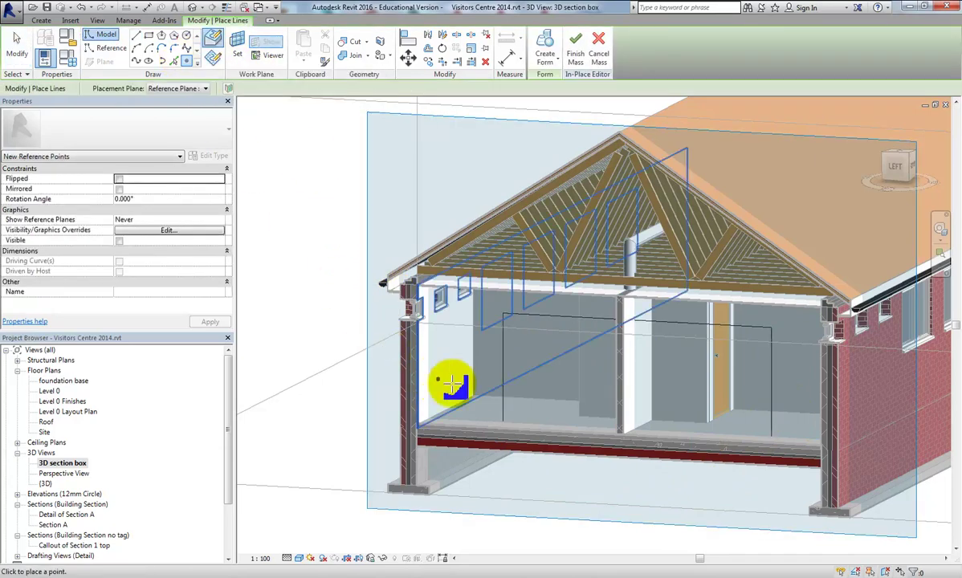
left_click(503, 374)
key("Escape")
key("Escape")
left_click(504, 375)
scroll(482, 361, "up", 5)
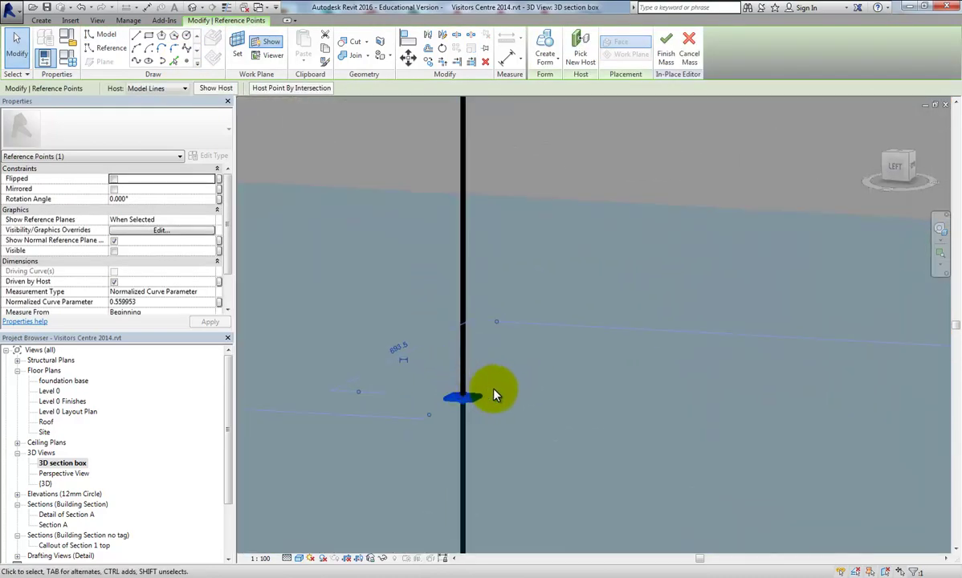
middle_click_drag(515, 393, 531, 477, "shift")
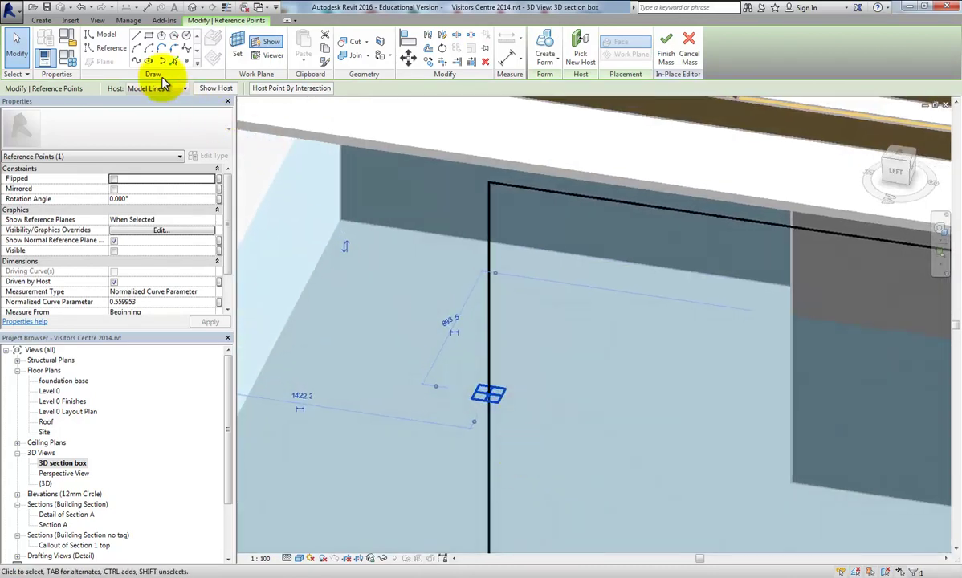
- Draw a small circle profile centred on the reference point
left_click(186, 36)
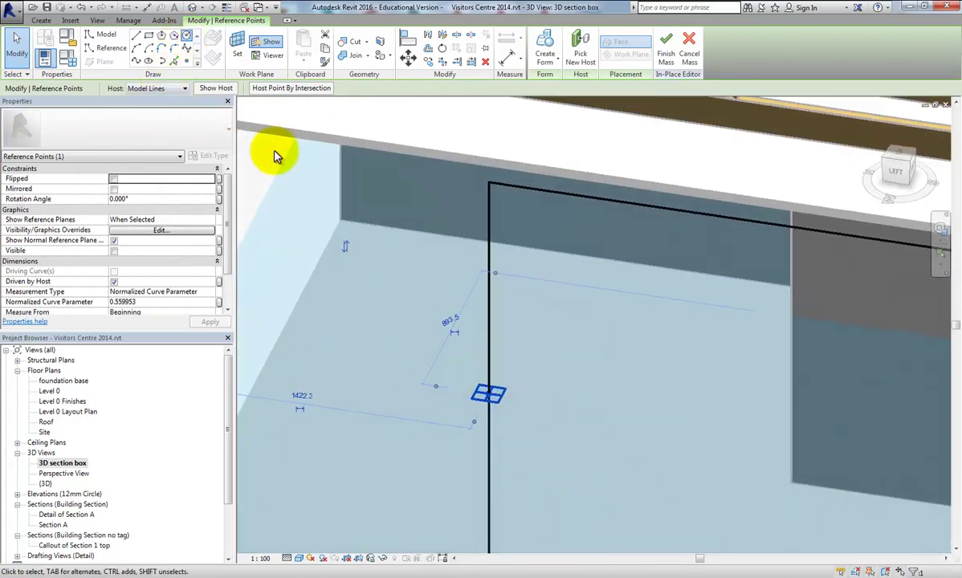
left_click(490, 393)
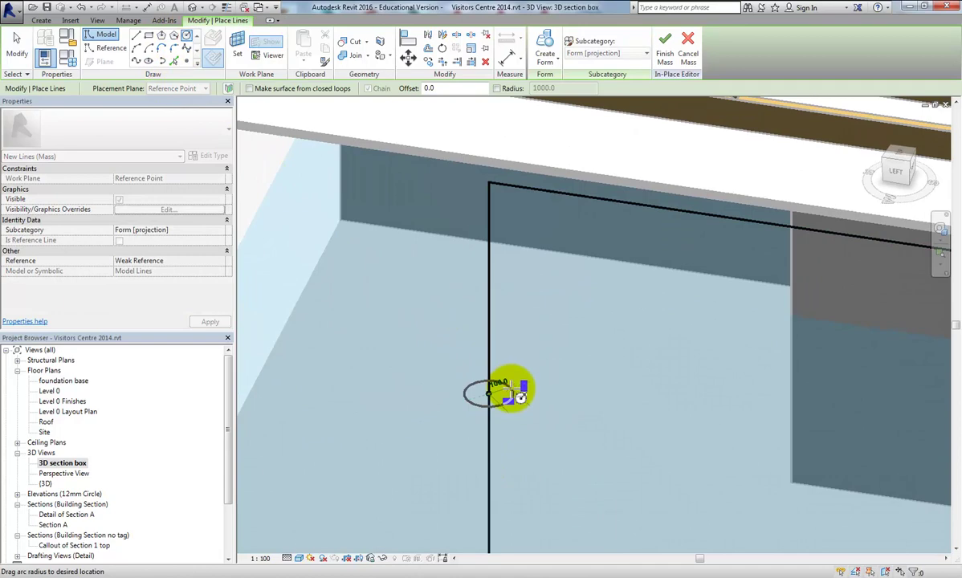
left_click(512, 391)
key("Escape")
key("Escape")
scroll(532, 429, "down", 3)
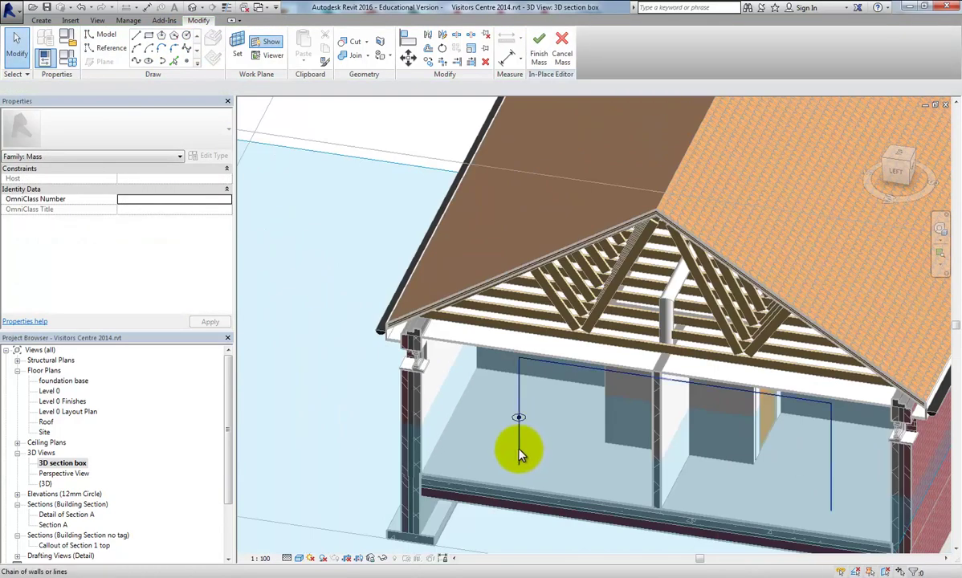
- Create a solid pipe form from the WC path lines and circle, then highlight it
left_click(519, 453)
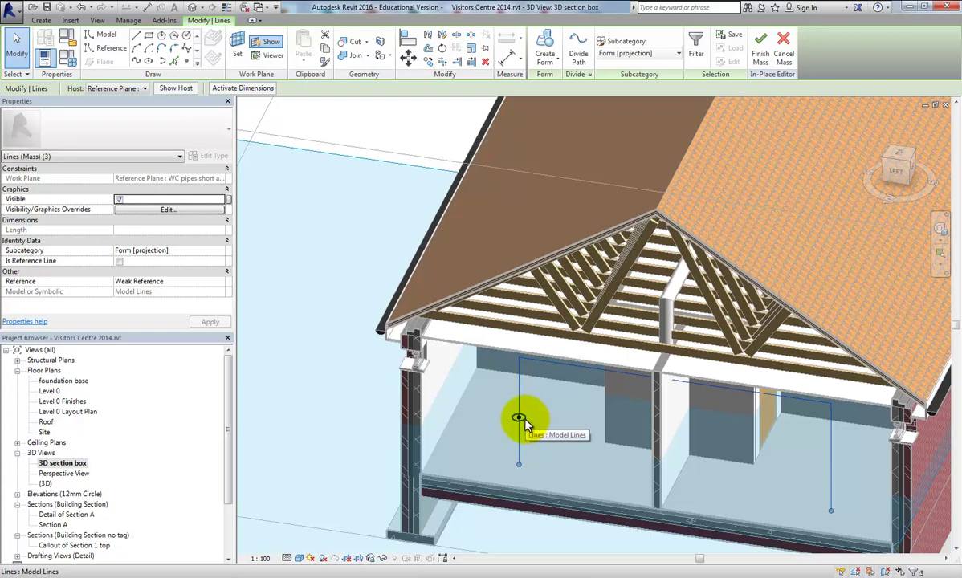
left_click(536, 434, "ctrl")
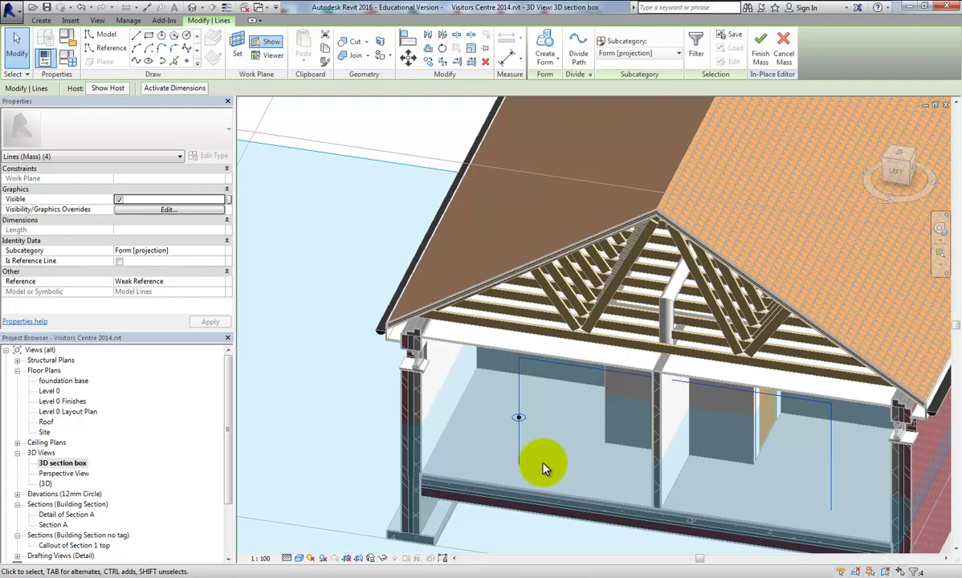
left_click(552, 69)
left_click(557, 85)
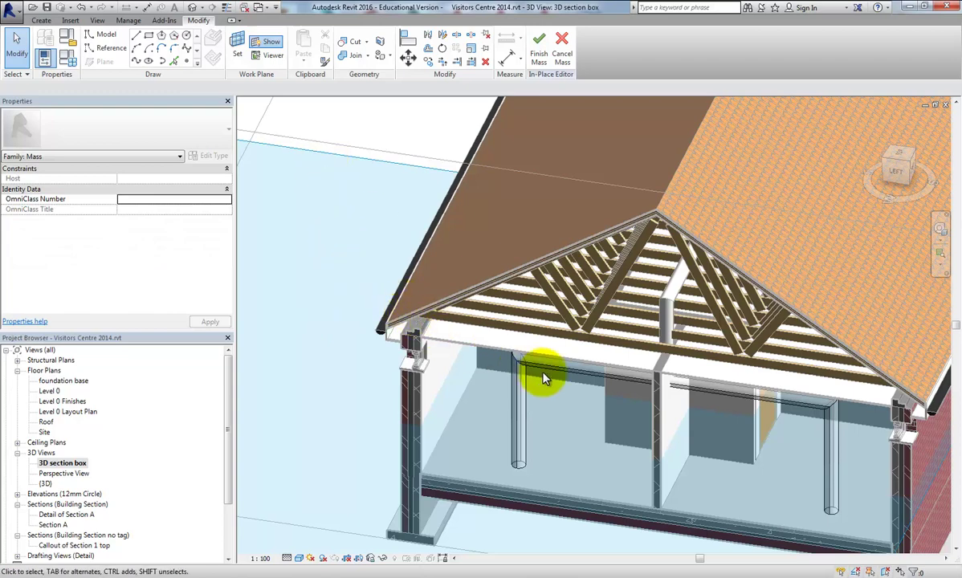
key("Tab")
- Apply the UHMW, White material to the Pipe WC form and finish the in-place mass
left_click(521, 376)
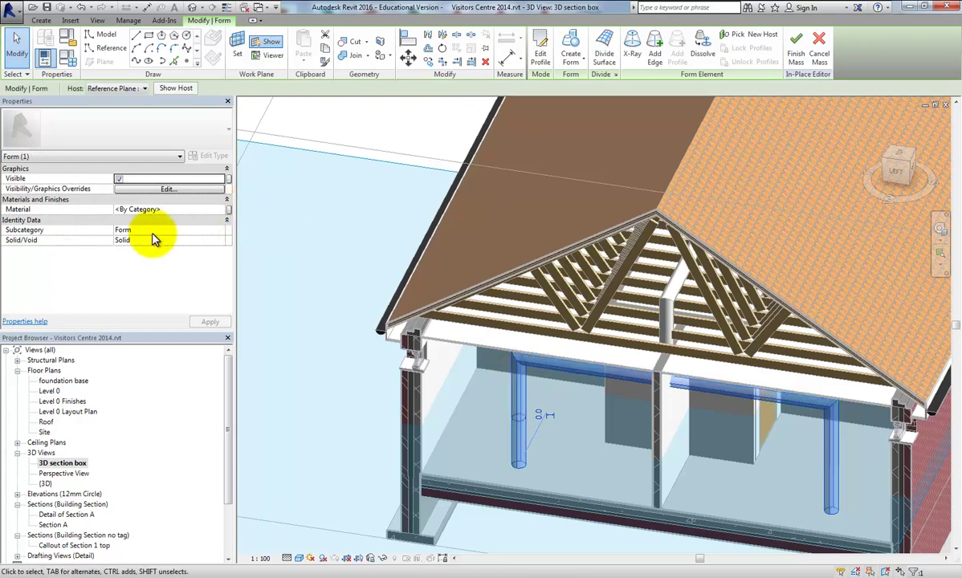
left_click(210, 211)
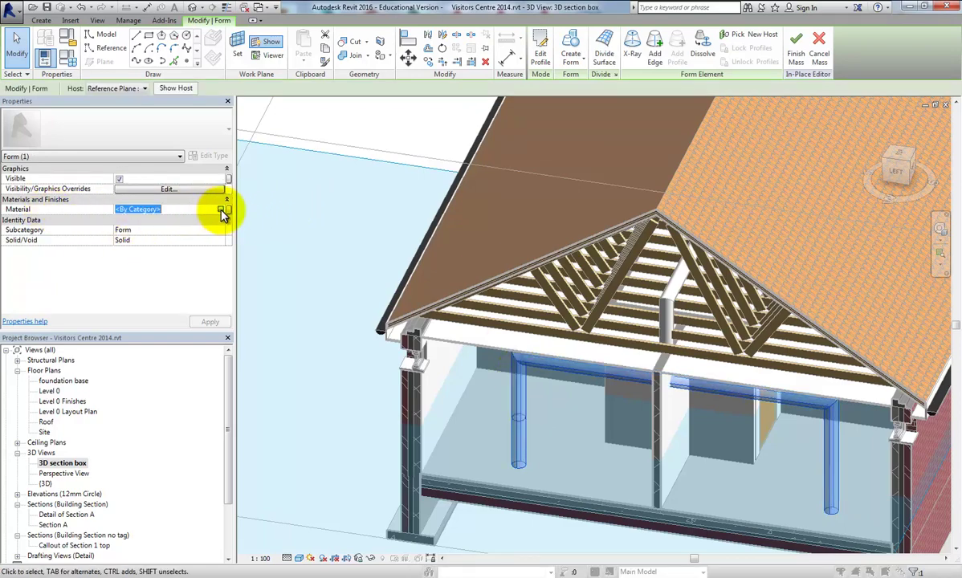
left_click(222, 211)
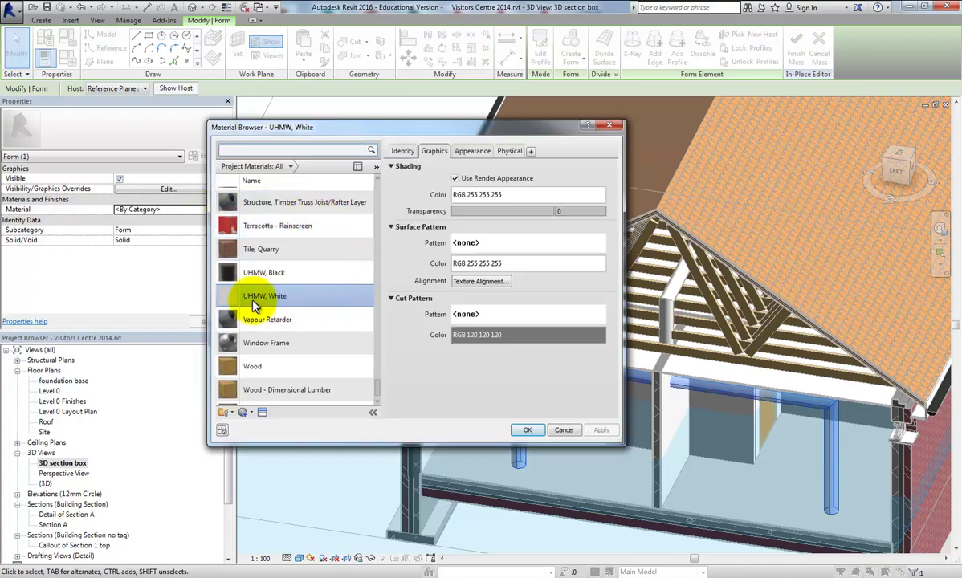
double_click(253, 298)
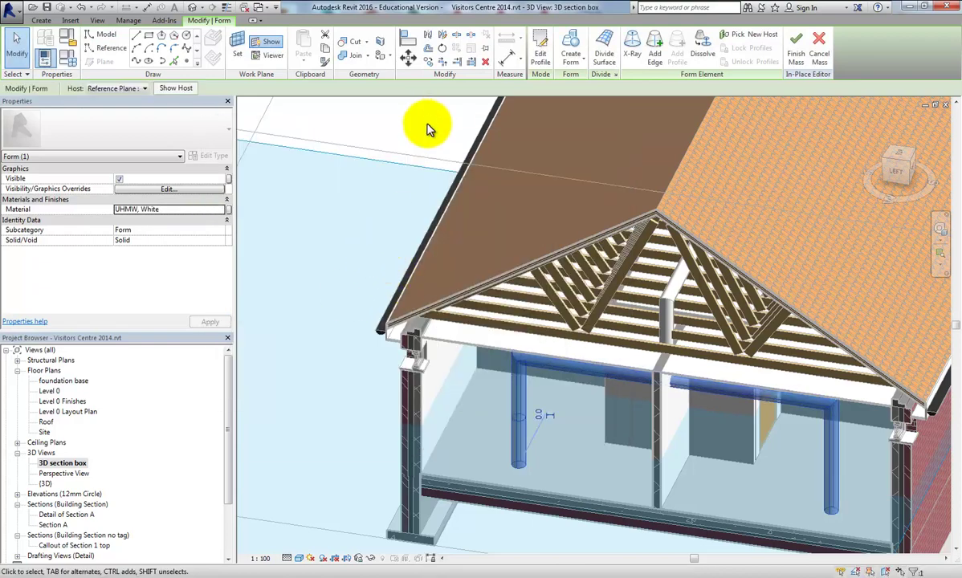
left_click(530, 41)
middle_click_drag(391, 183, 814, 282, "shift")
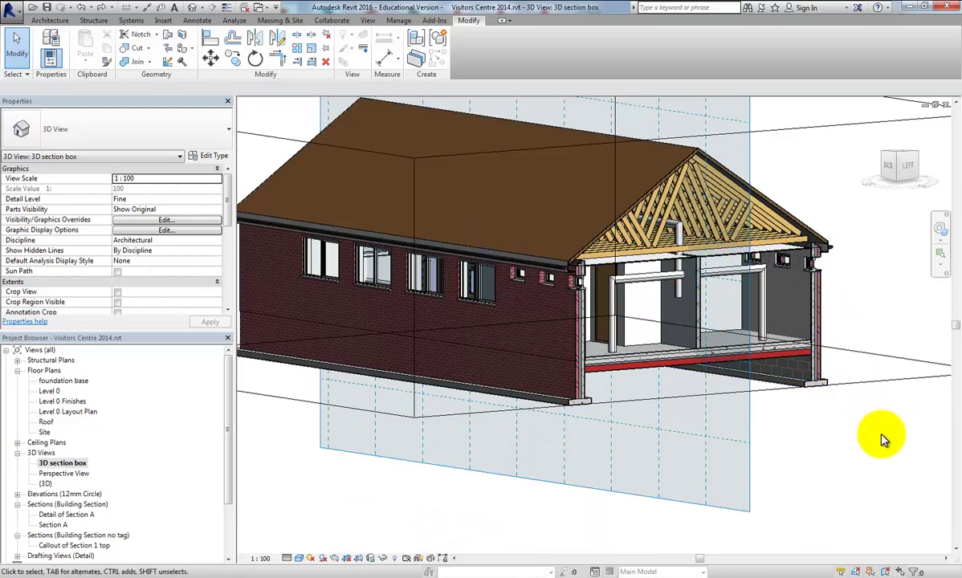
- Zoom in on the two white pipes and select the long axis pipe mass dropping from the roof
scroll(679, 275, "up", 5)
scroll(679, 281, "up", 1)
scroll(708, 241, "down", 4)
scroll(708, 214, "up", 3)
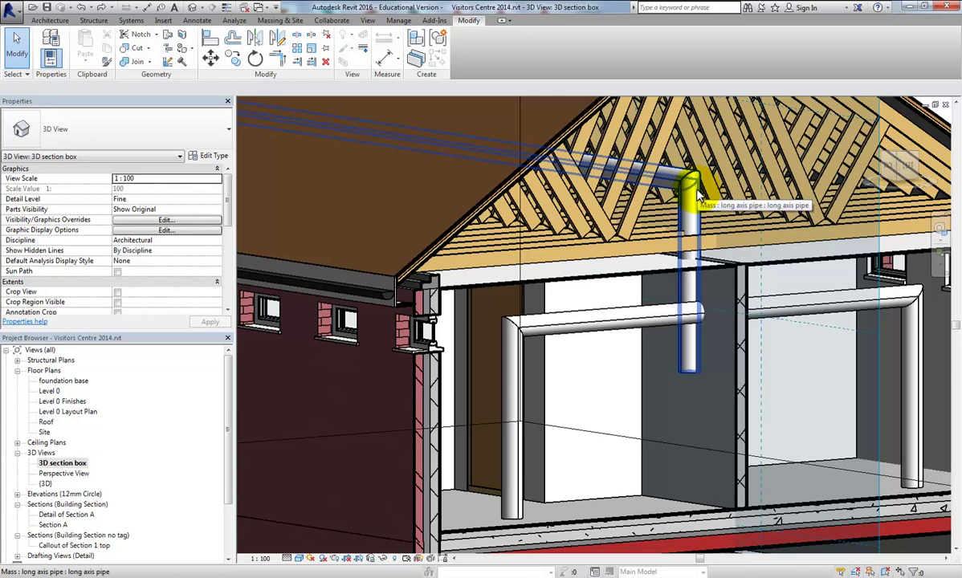
scroll(697, 193, "down", 4)
scroll(697, 195, "up", 2)
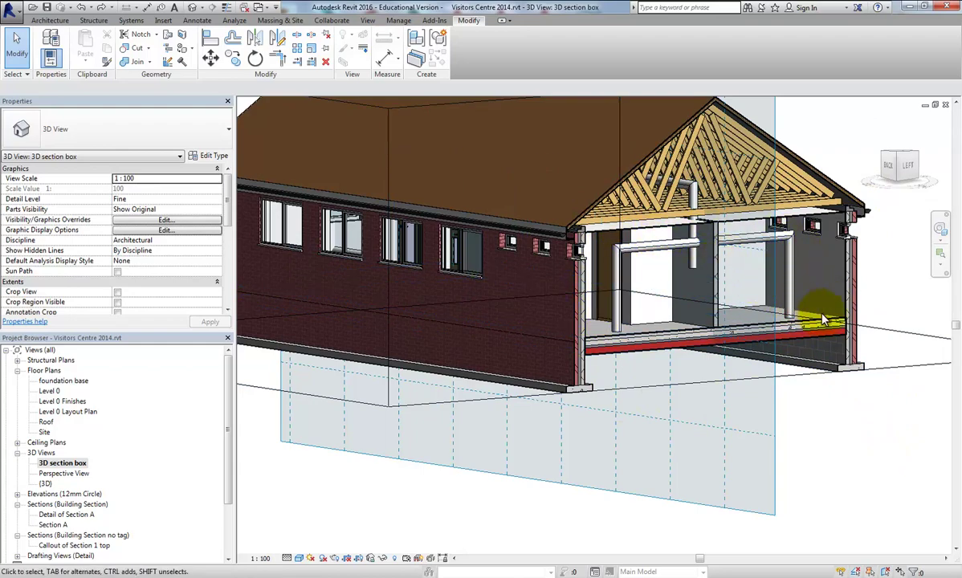
scroll(718, 232, "up", 2)
scroll(716, 229, "up", 2)
scroll(706, 213, "up", 2)
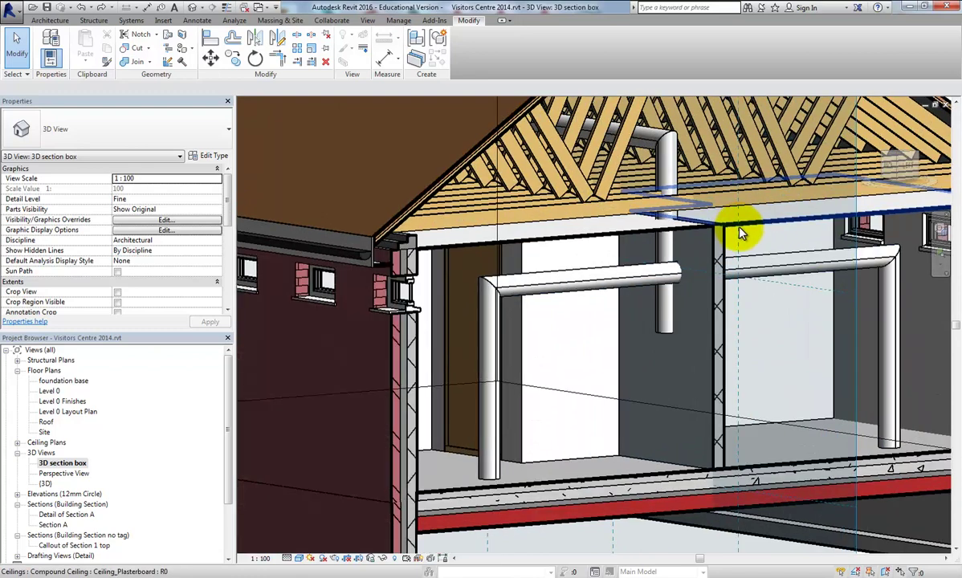
left_click(676, 161)
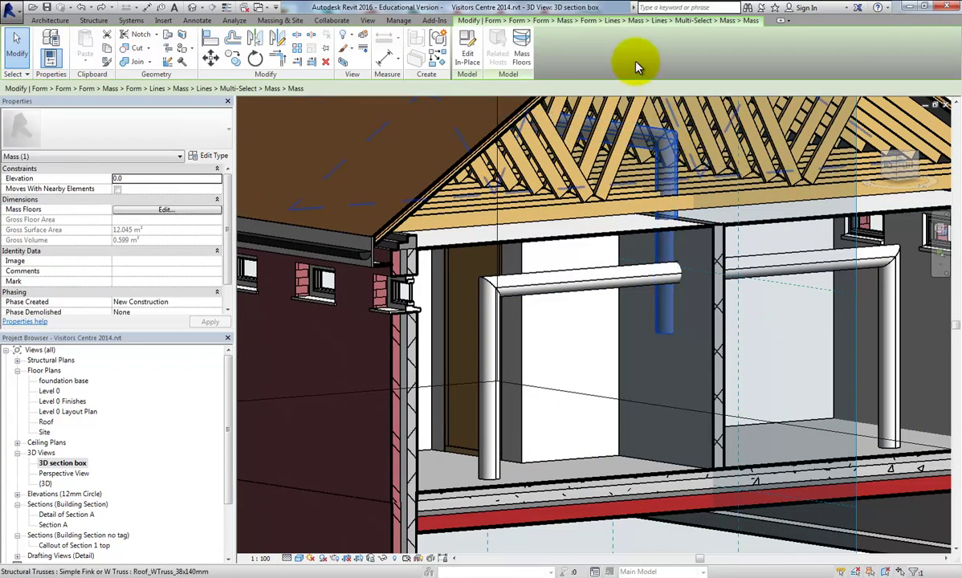
- Edit the long axis pipe mass in place and dissolve its form back into path lines
left_click(467, 44)
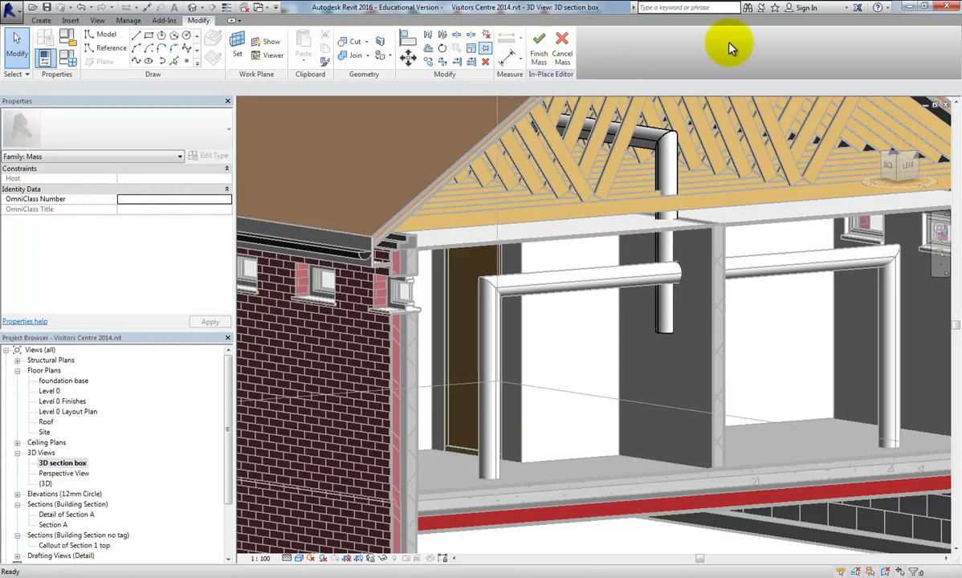
key("Tab")
left_click(676, 170)
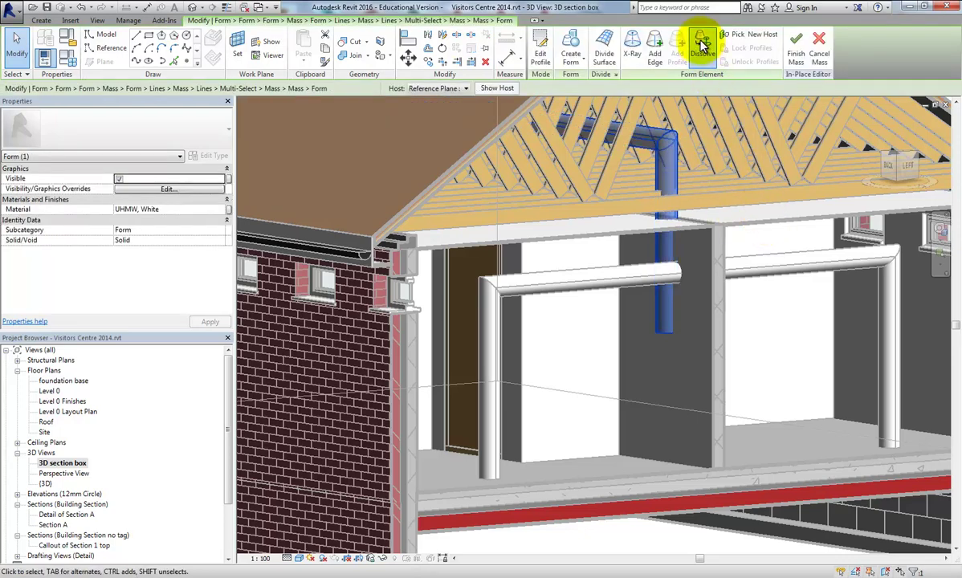
left_click(701, 45)
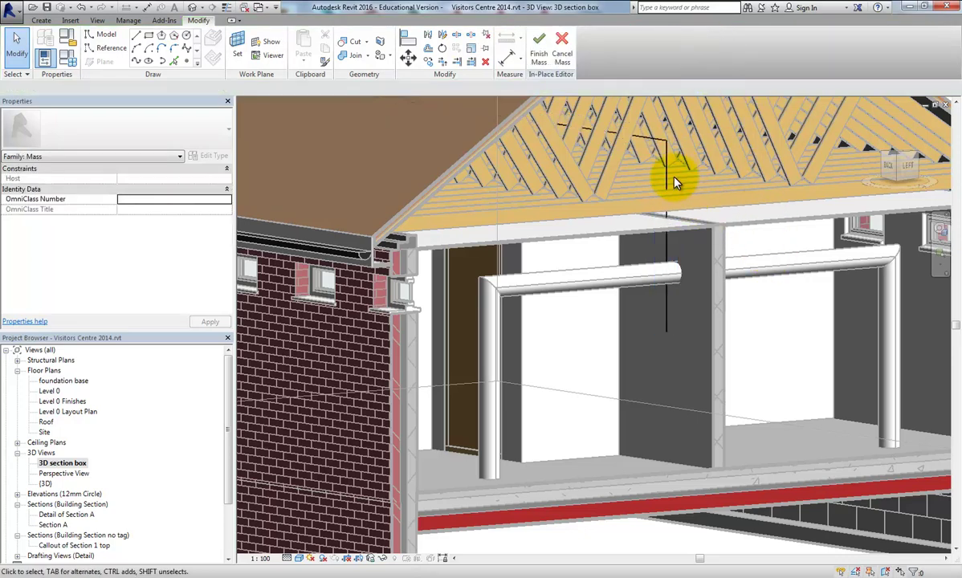
- Shorten the vertical path line so its bottom end meets the WC pipe
left_click(674, 179)
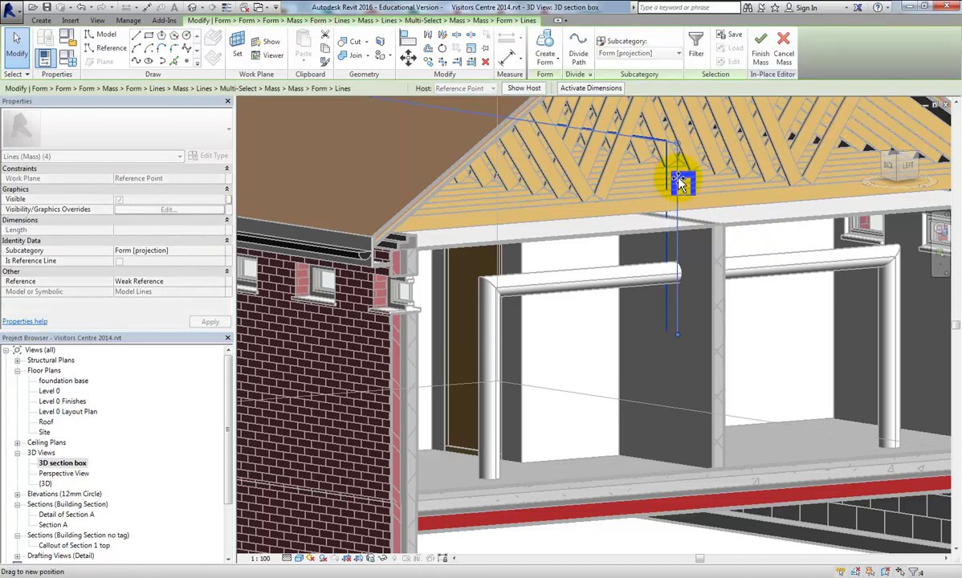
left_click_drag(680, 184, 677, 181)
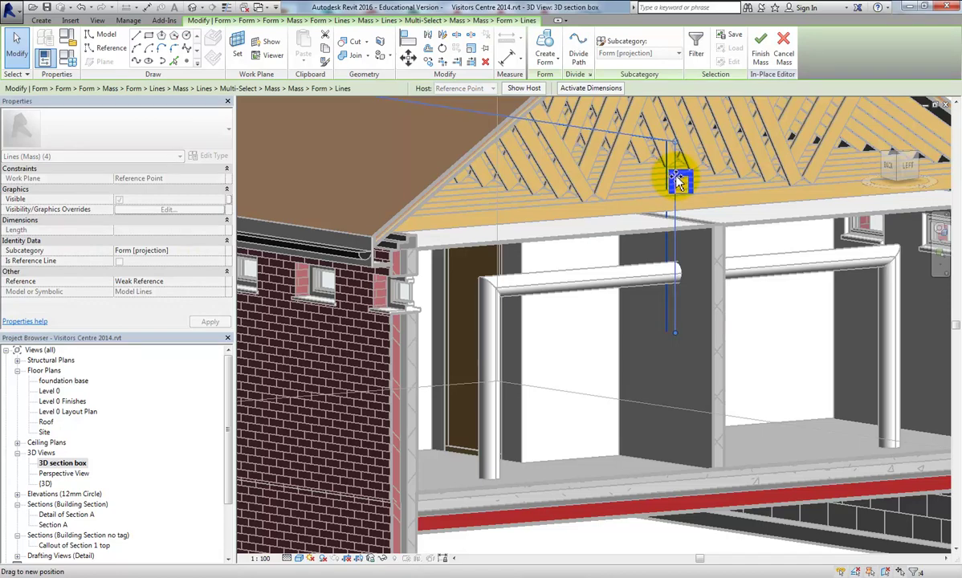
left_click_drag(677, 181, 676, 188)
scroll(682, 268, "up", 5)
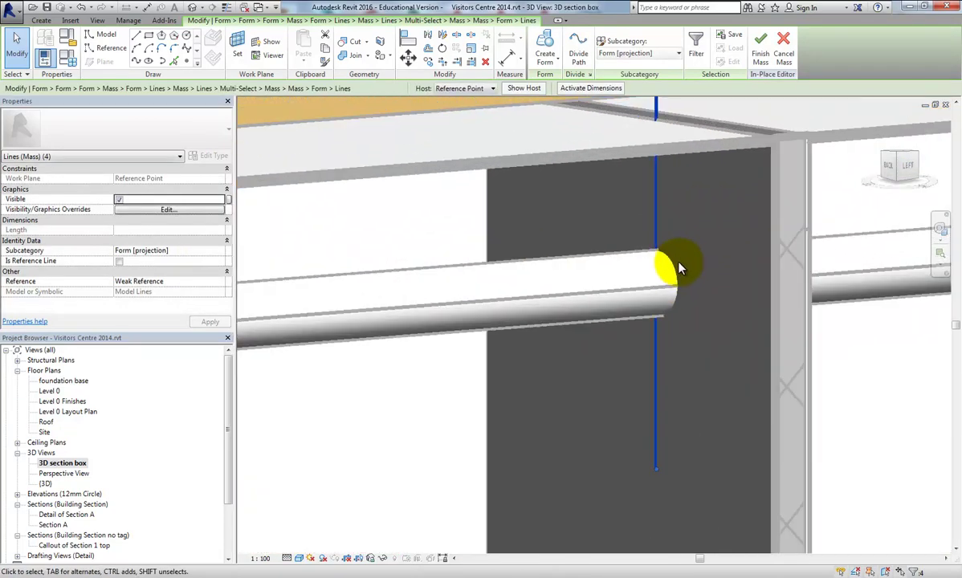
mouse_move(706, 279)
middle_mouse_down("shift")
mouse_move(740, 294)
mouse_move(715, 280)
middle_mouse_up("shift")
left_click_drag(720, 515, 717, 305)
scroll(755, 325, "down", 8)
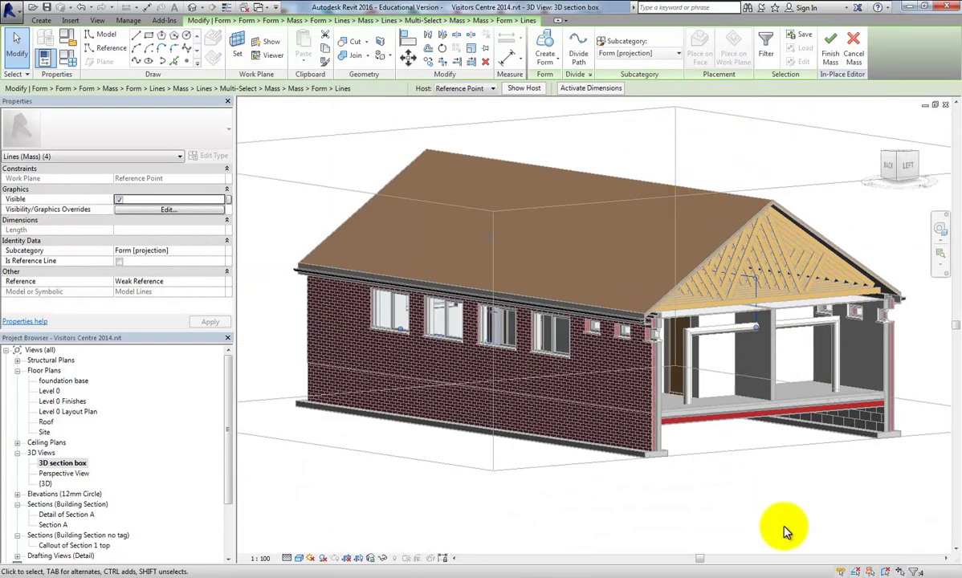
- Window-select the long axis pipe's shortened path lines and profile and create a solid form
middle_click_drag(717, 512, 870, 515, "shift")
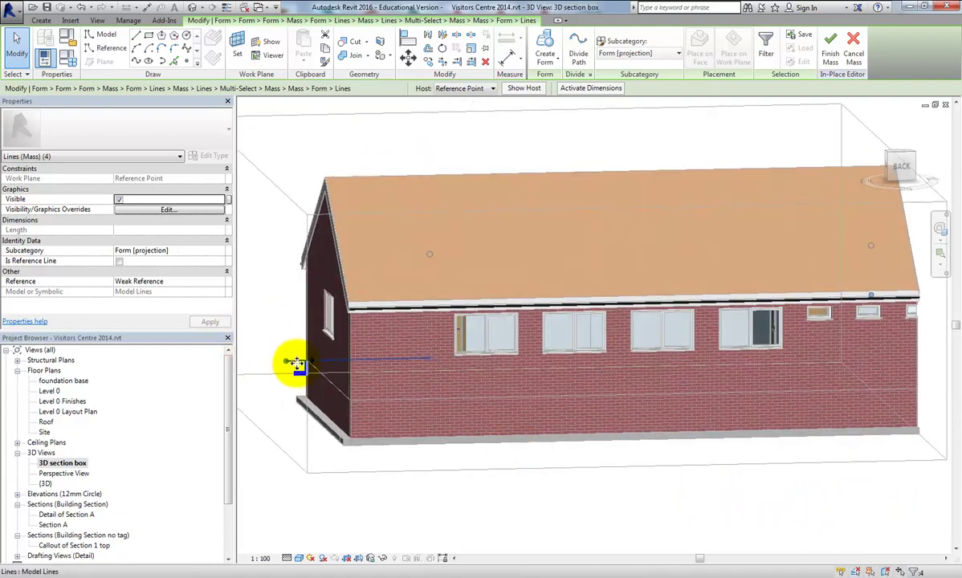
middle_click_drag(827, 417, 631, 407, "shift")
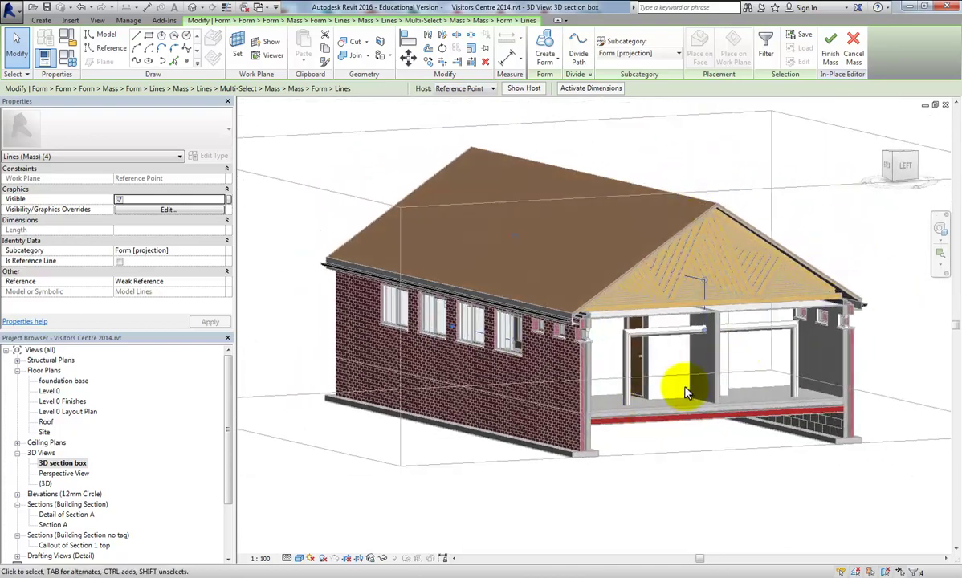
middle_click_drag(551, 495, 468, 428, "shift")
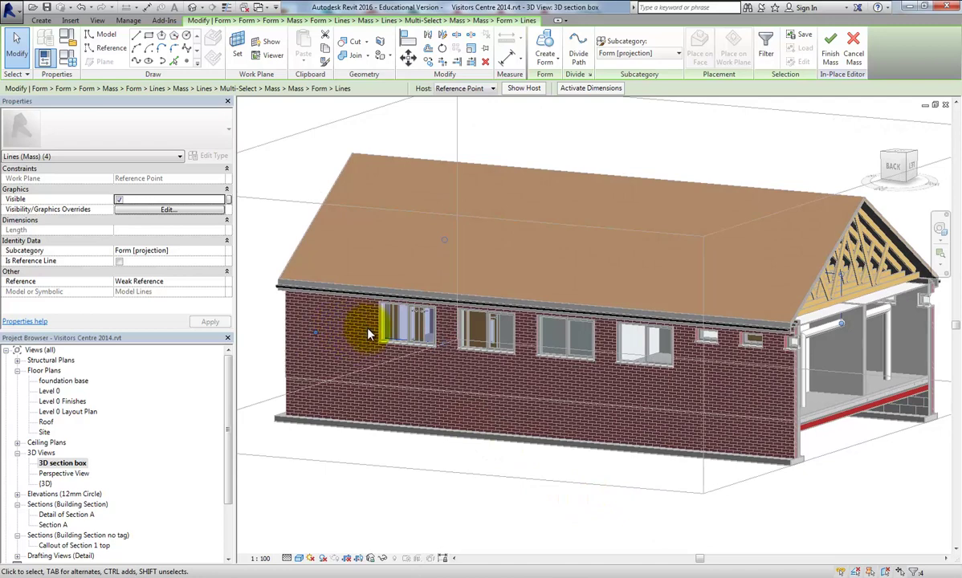
left_click_drag(270, 127, 891, 506)
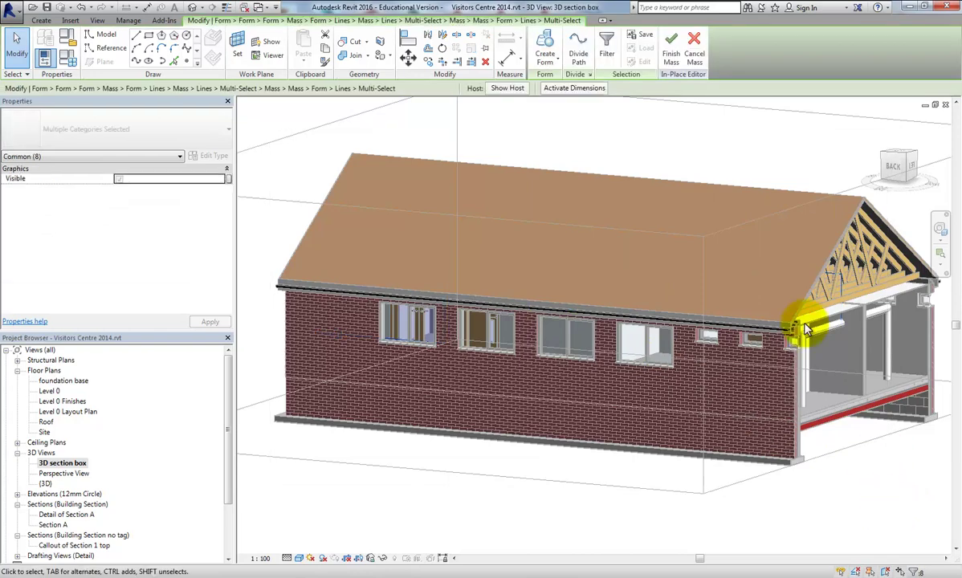
left_click(547, 58)
left_click(559, 96)
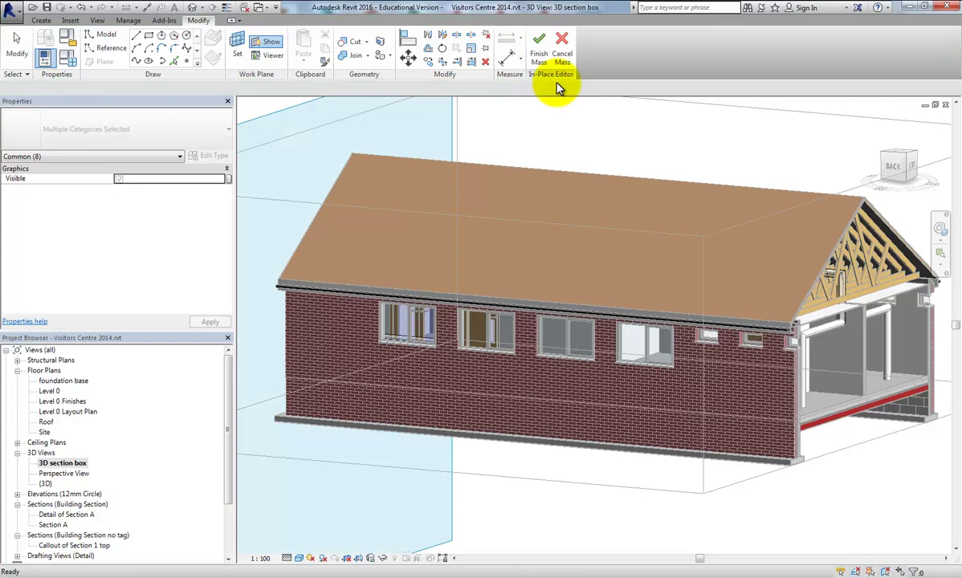
- Give the rebuilt long axis pipe the UHMW, White material and finish the in-place mass
key("Tab")
left_click(844, 285)
left_click(216, 210)
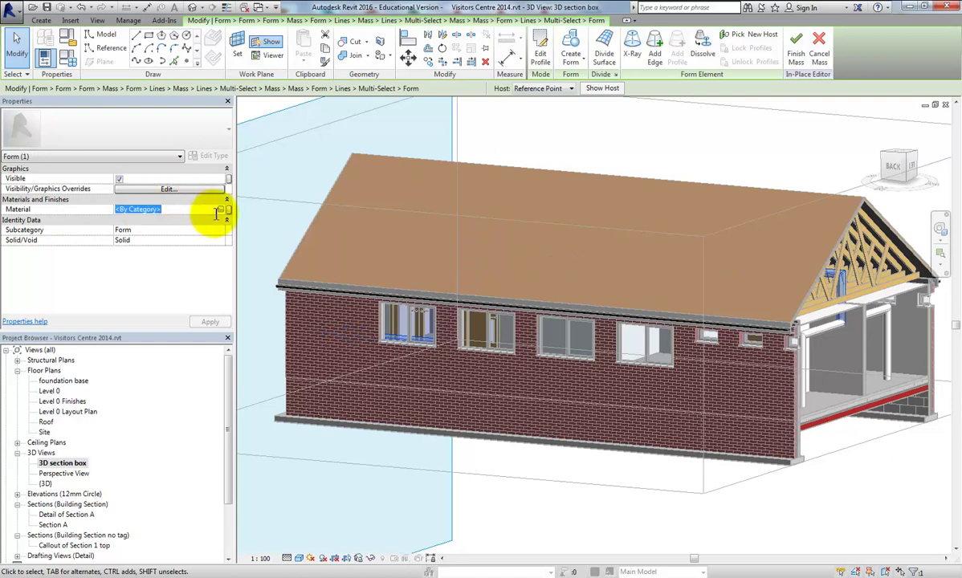
left_click(224, 211)
double_click(253, 275)
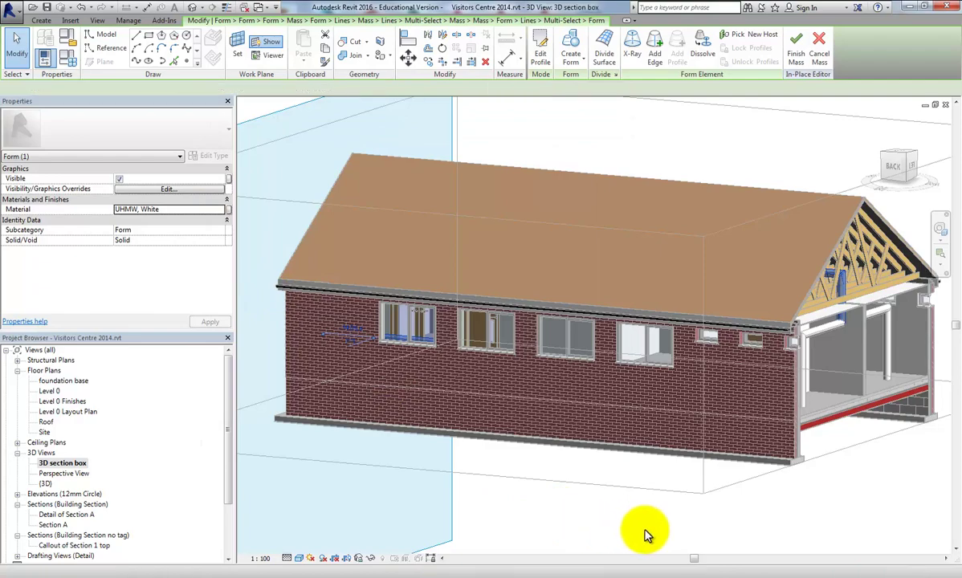
left_click(796, 45)
scroll(777, 477, "up", 1)
scroll(757, 365, "up", 2)
scroll(755, 271, "up", 3)
scroll(757, 266, "up", 3)
scroll(757, 266, "down", 9)
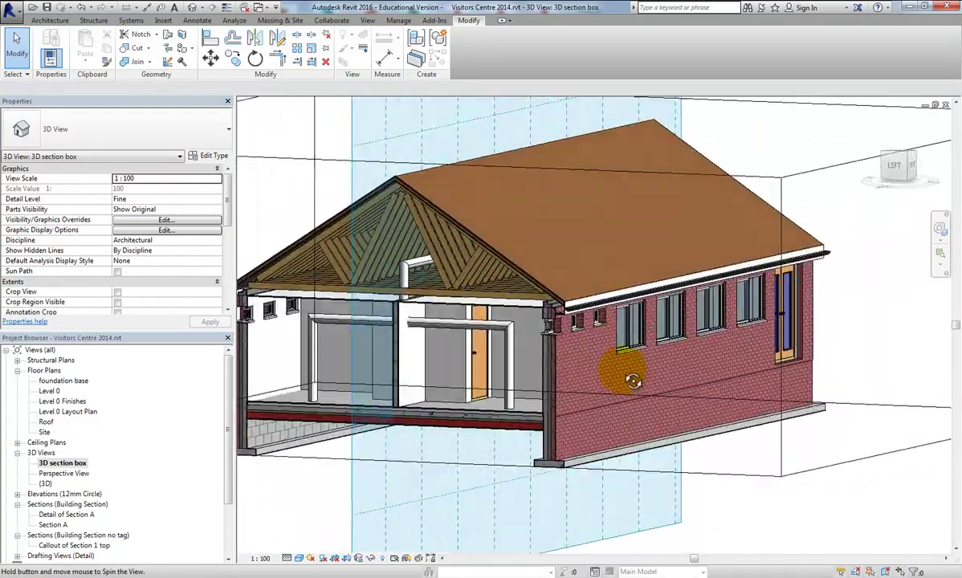